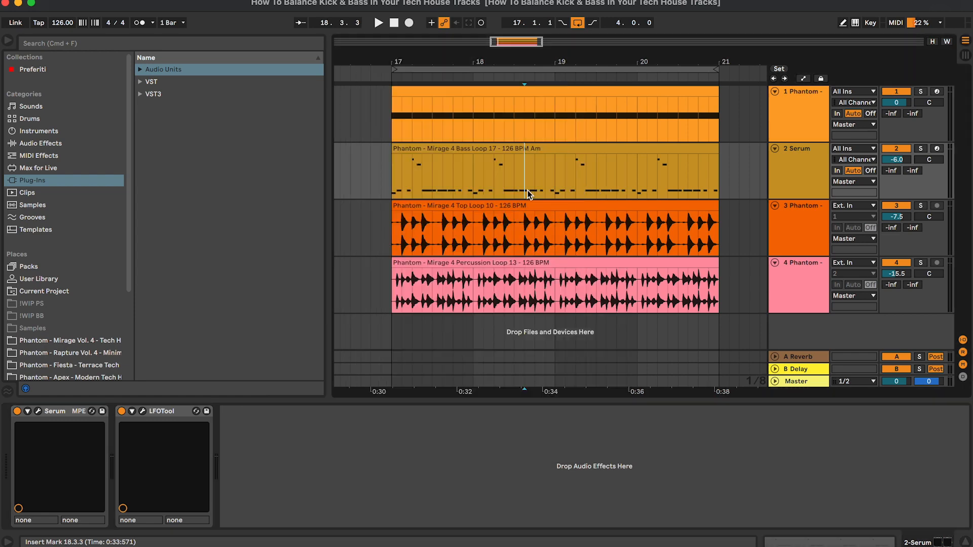
# Play the four-bar loop with all four tracks and show the Master track's device chain
pyautogui.click(798, 119)
pyautogui.click(581, 91)
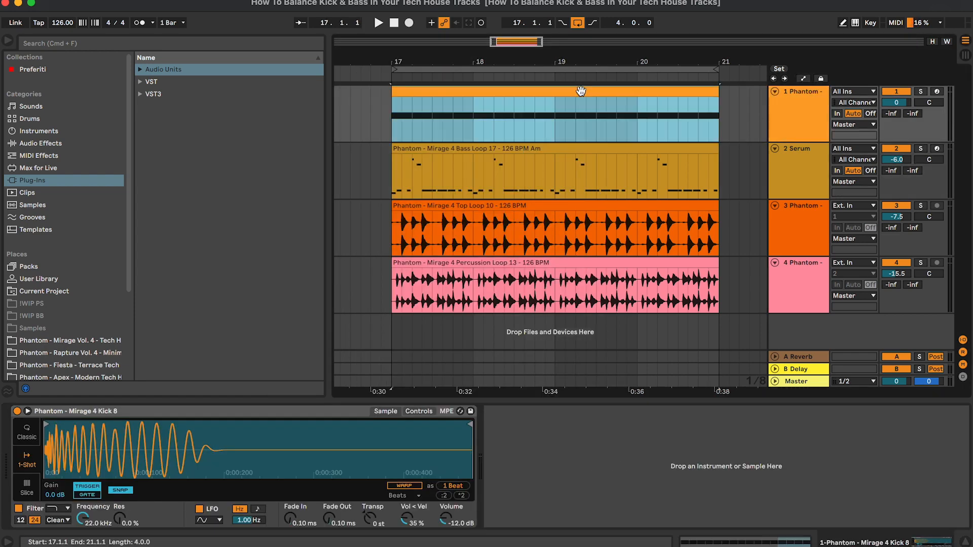
pyautogui.press('space')
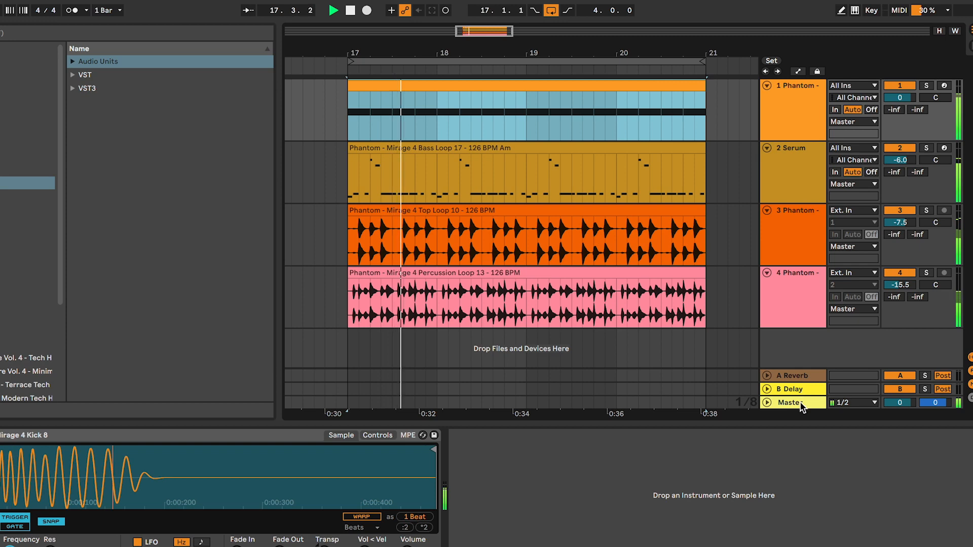
pyautogui.click(799, 402)
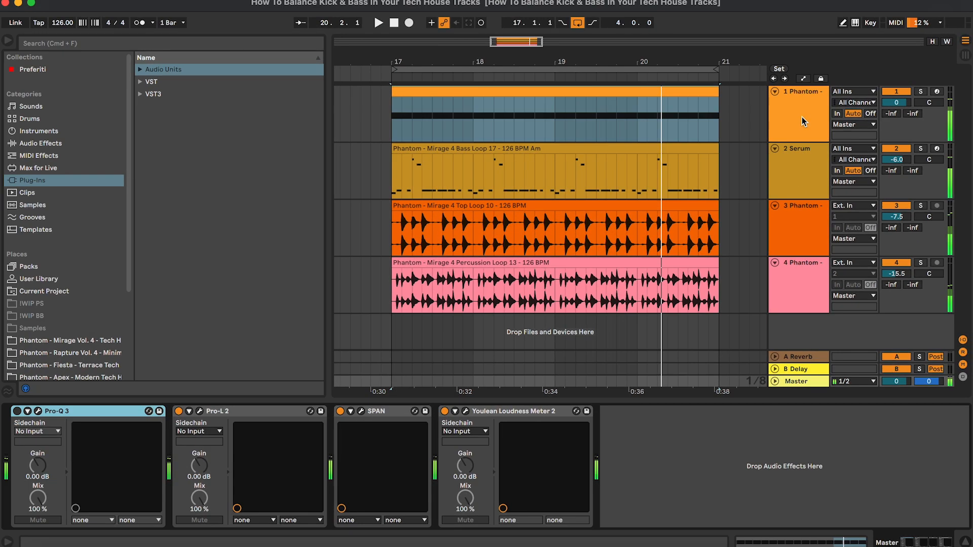
pyautogui.press('space')
# Look through the device chains of the kick, Serum bass and top loop tracks
pyautogui.click(797, 118)
pyautogui.press('Down')
pyautogui.press('Down')
pyautogui.press('Down')
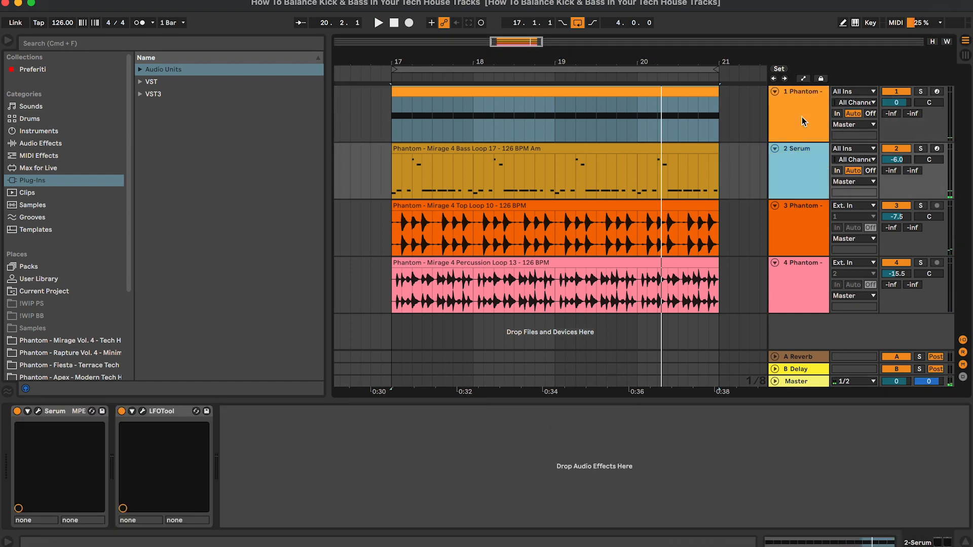
pyautogui.press('Up')
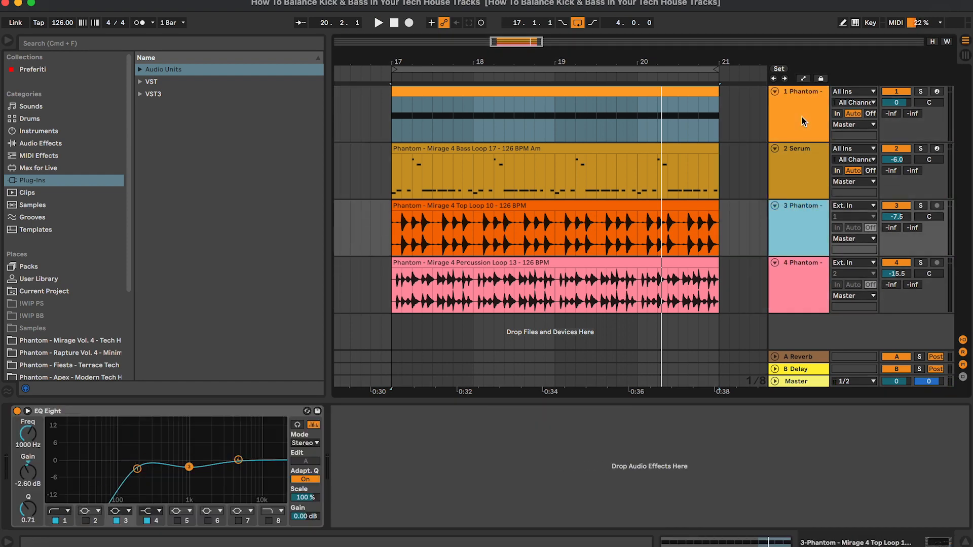
pyautogui.click(801, 117)
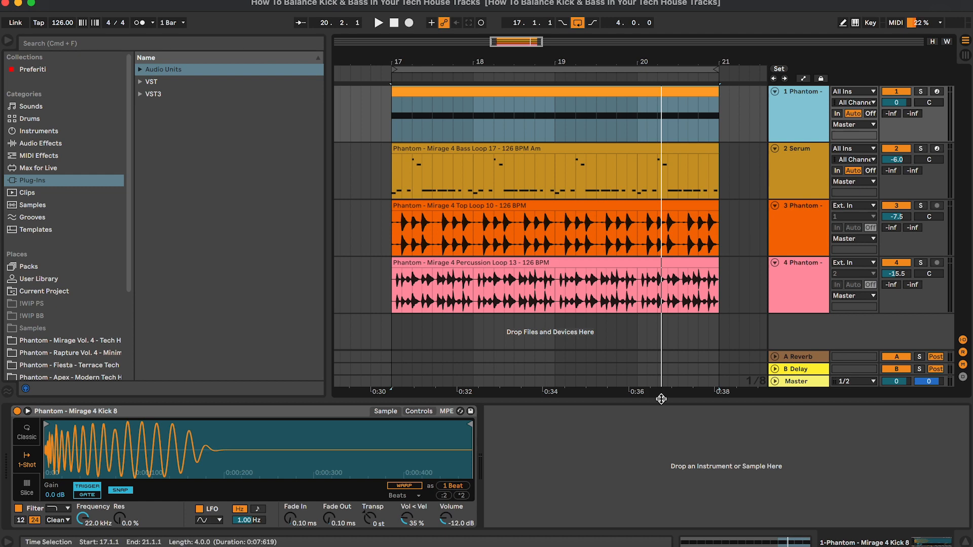
pyautogui.click(580, 506)
# Open LFOTool on the Serum bass track to examine its volume curve, and close its window
pyautogui.click(800, 187)
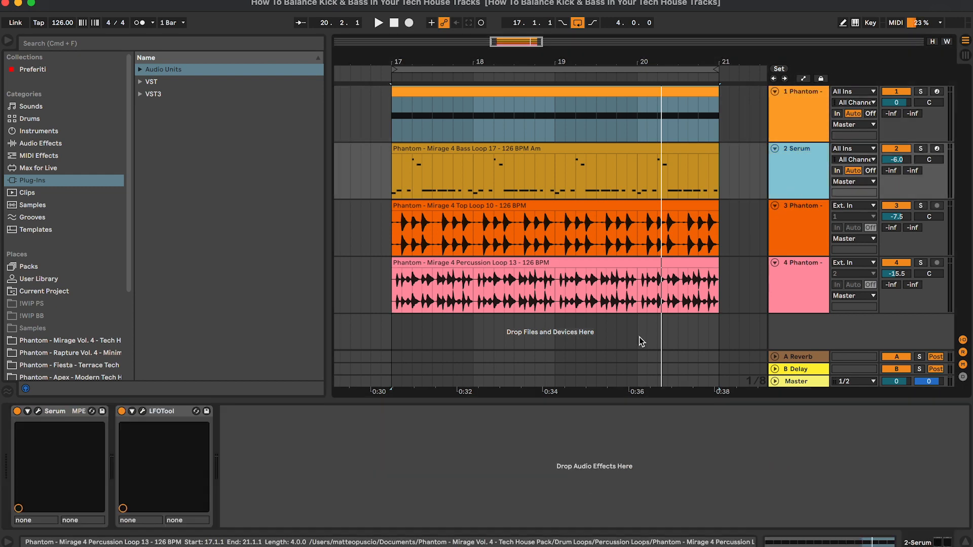
pyautogui.click(143, 412)
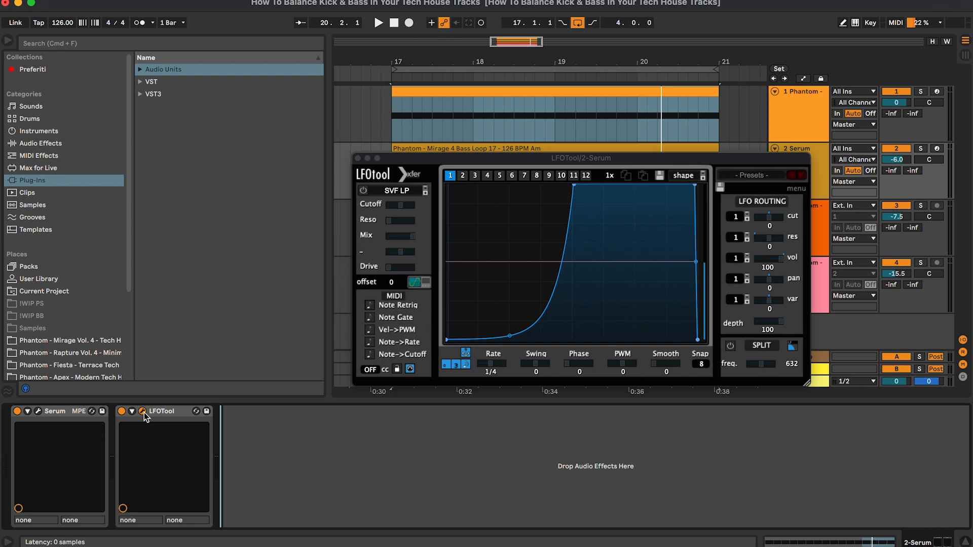
pyautogui.click(144, 412)
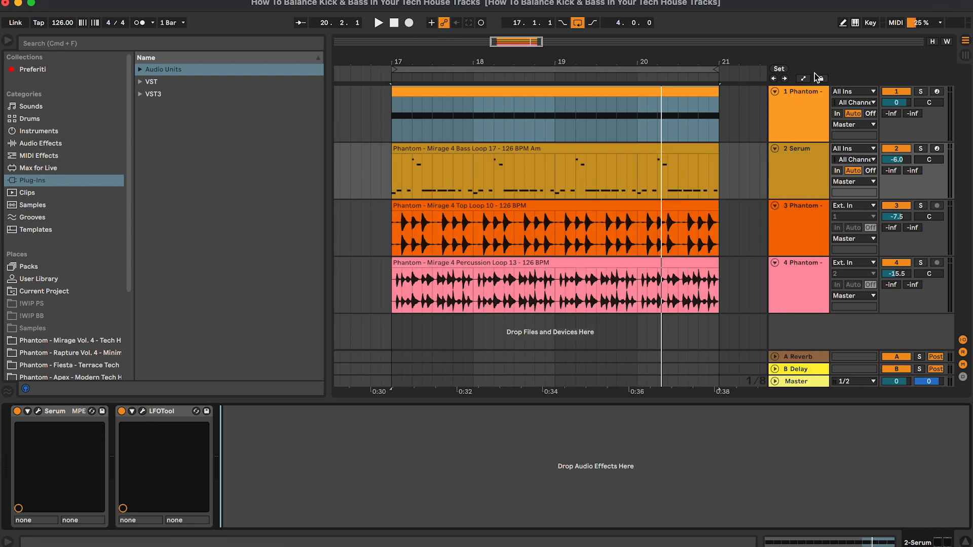
# Open the SPAN analyzer on the Master track, reposition its window and examine the low-end spectrum during playback
pyautogui.click(806, 118)
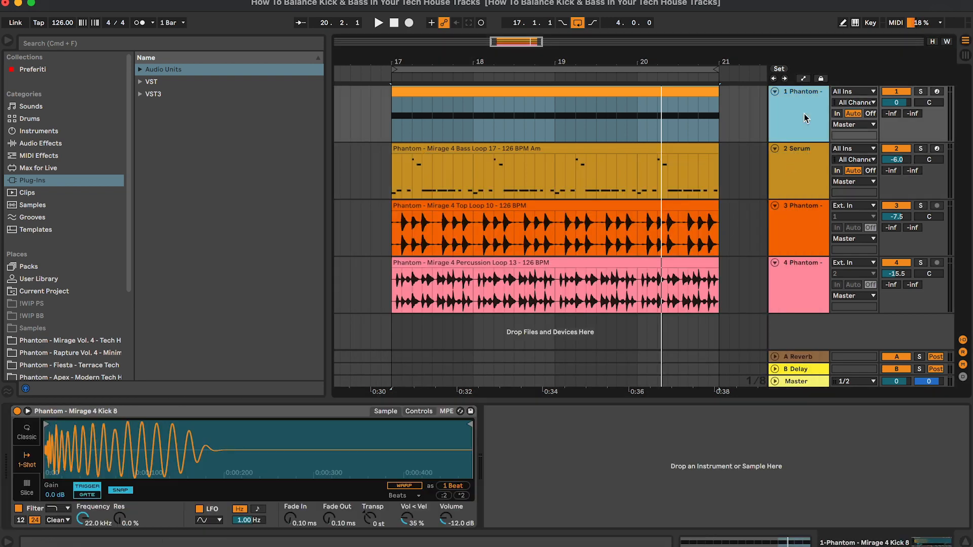
pyautogui.click(799, 383)
pyautogui.click(362, 411)
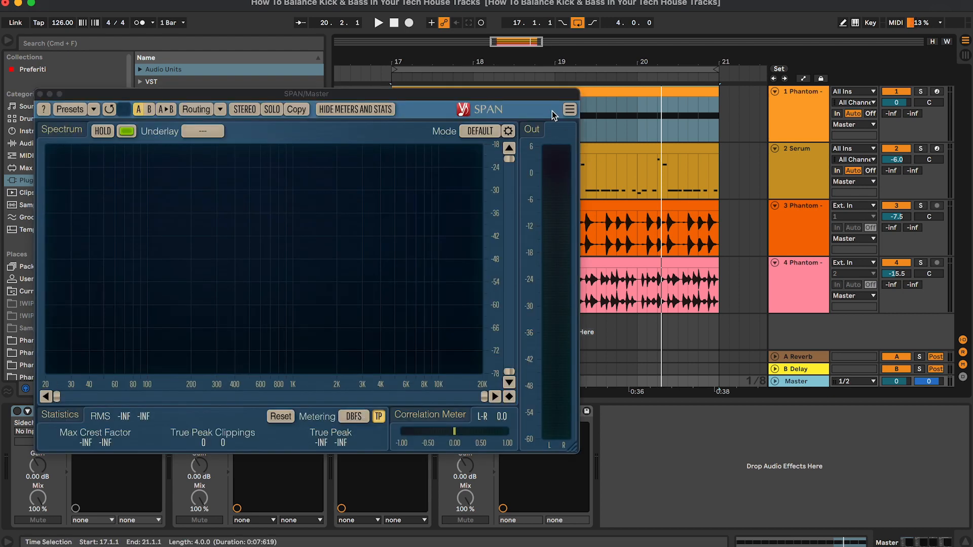
pyautogui.moveTo(506, 93); pyautogui.dragTo(694, 152)
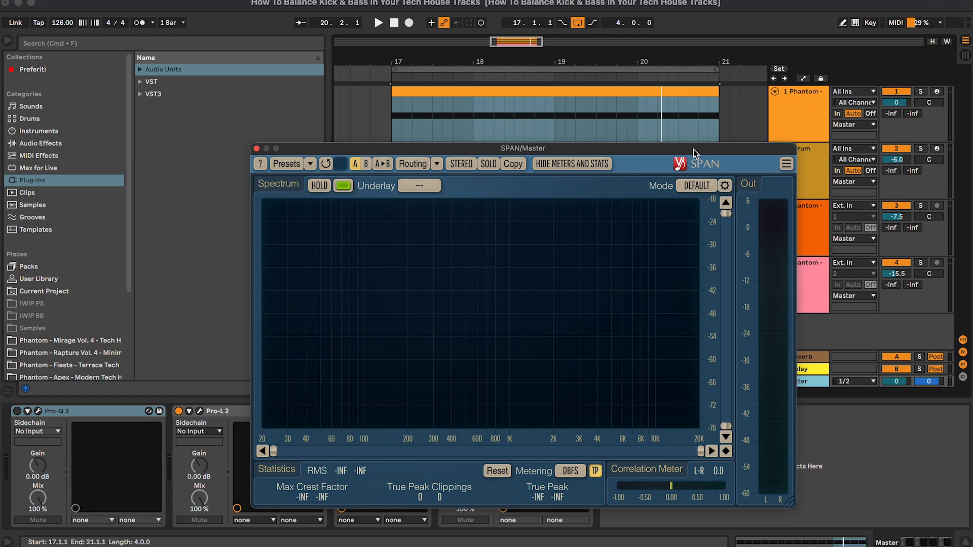
pyautogui.click(399, 77)
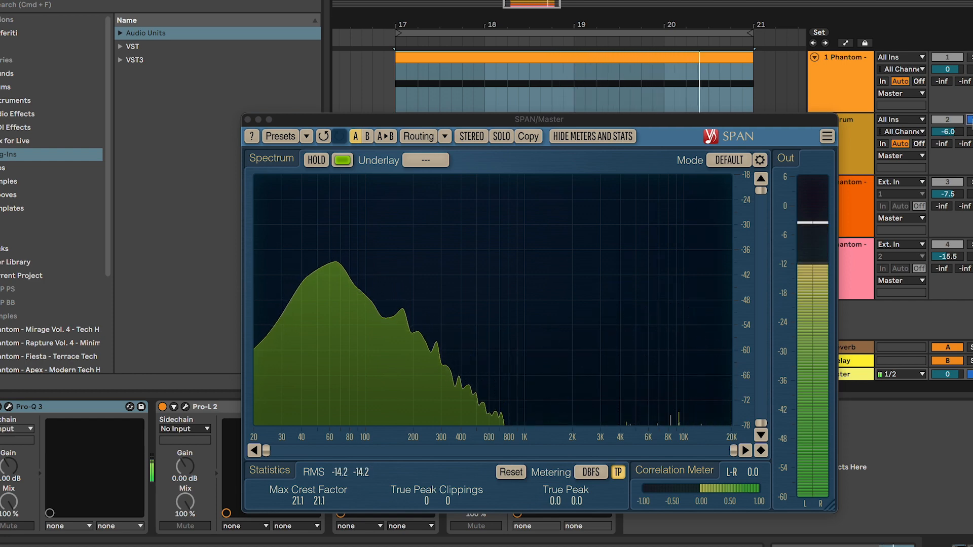
pyautogui.moveTo(340, 259)
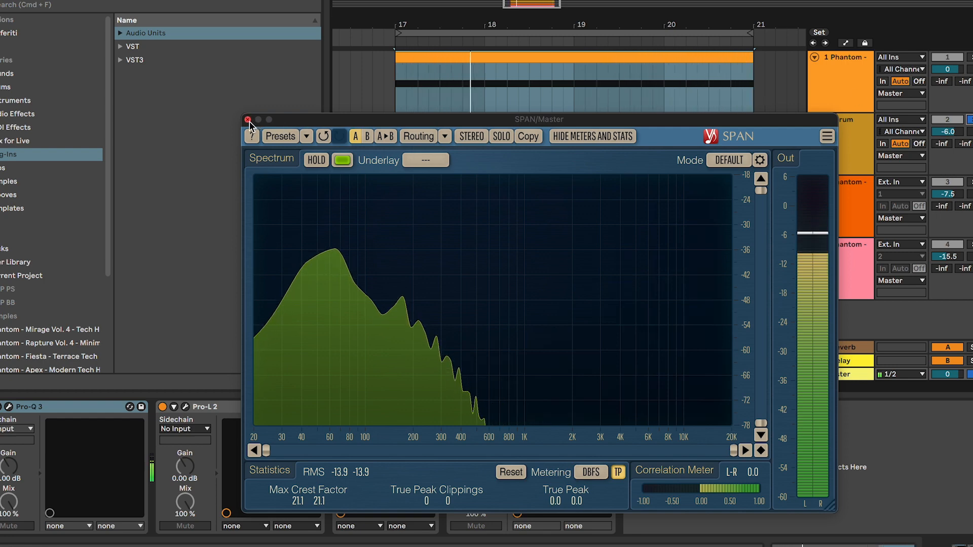
# Check the soloed kick's spectrum in SPAN on the Master track and close the analyzer window
pyautogui.moveTo(460, 117); pyautogui.dragTo(308, 191)
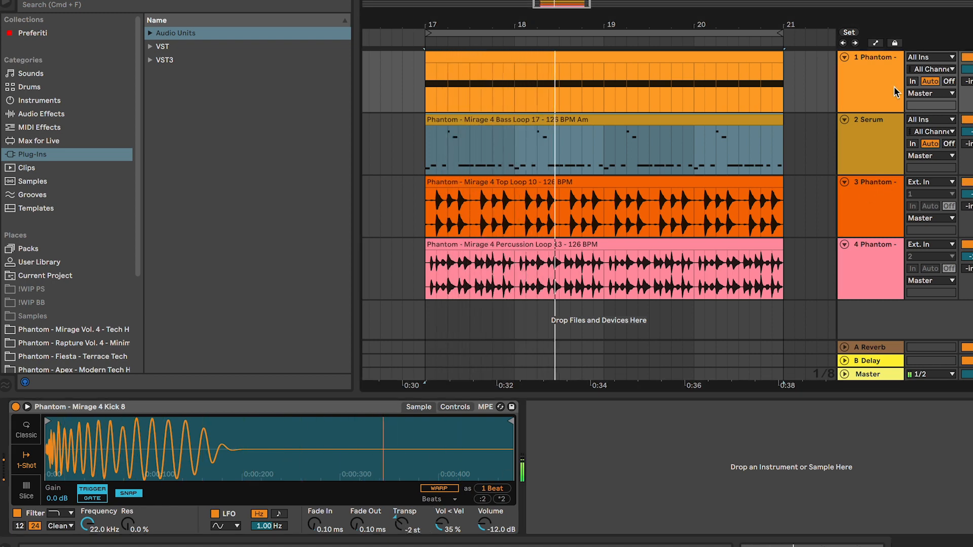
pyautogui.click(800, 374)
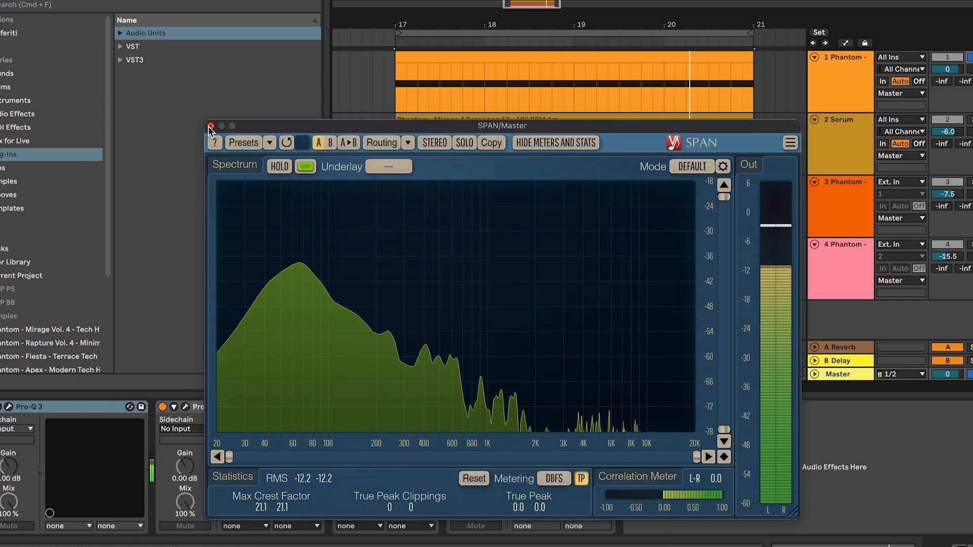
pyautogui.click(211, 126)
# Add an EQ Eight from the EQ & Filters audio effects to the kick track, after the kick sampler
pyautogui.click(862, 96)
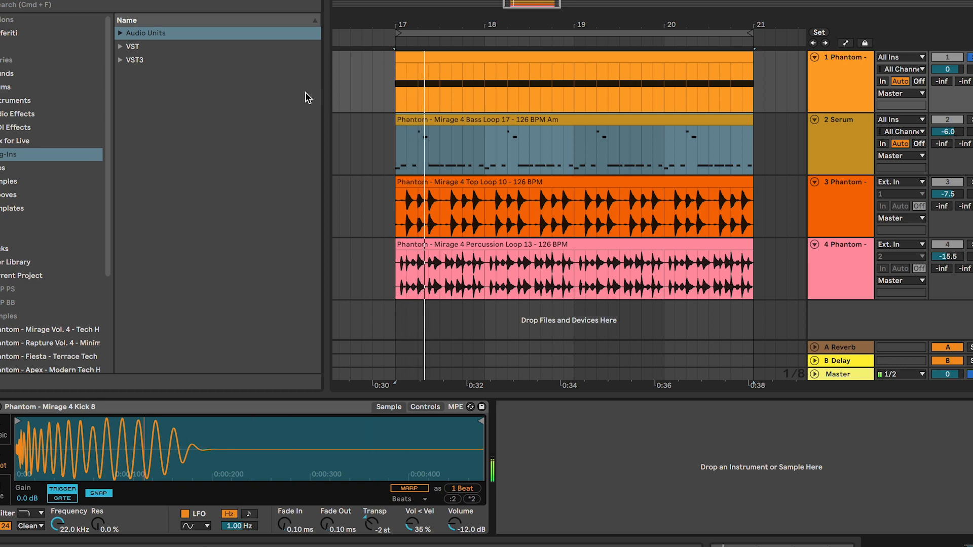
pyautogui.click(23, 114)
pyautogui.click(172, 74)
pyautogui.click(172, 74)
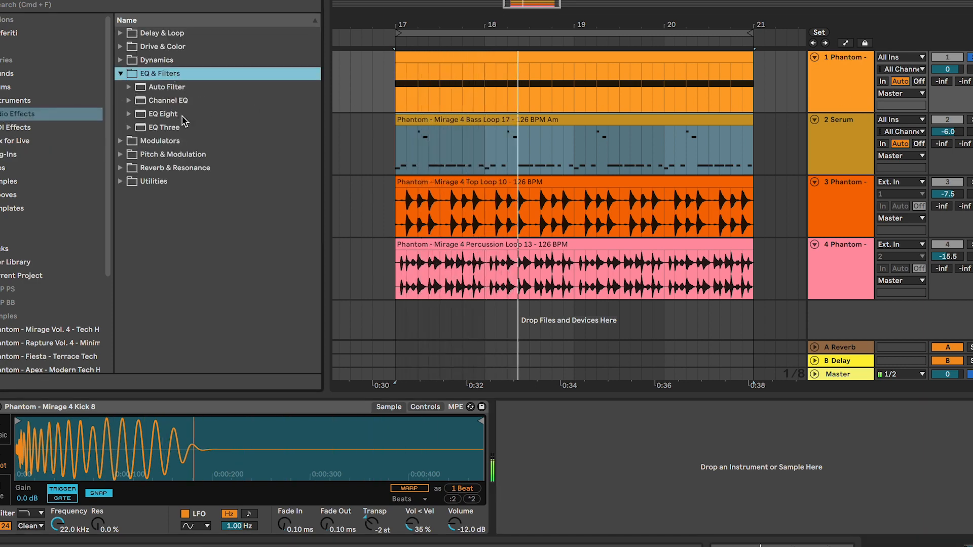
pyautogui.moveTo(164, 114); pyautogui.dragTo(544, 407)
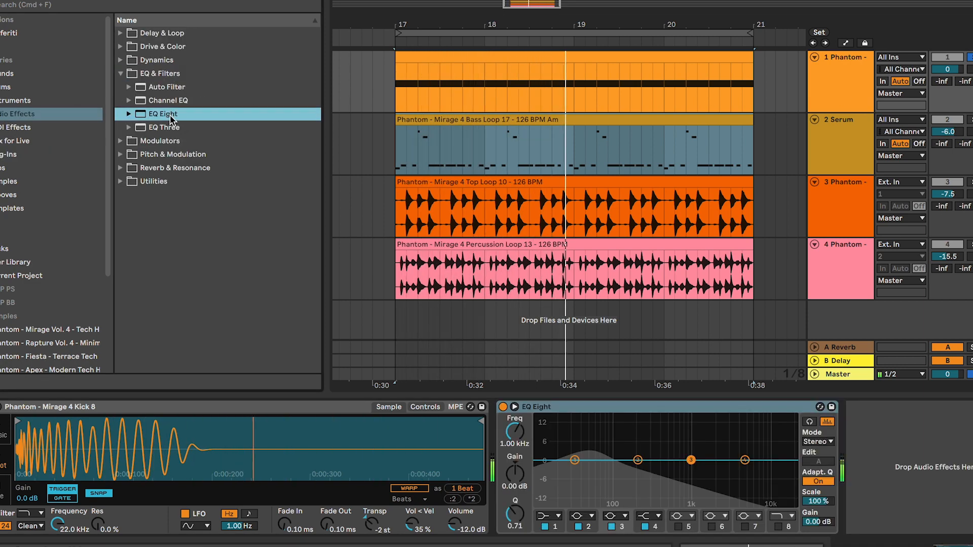
# In the kick's expanded EQ Eight, boost band 2 by about 10 dB near 55 Hz, and reset its gain to 0 dB
pyautogui.click(514, 406)
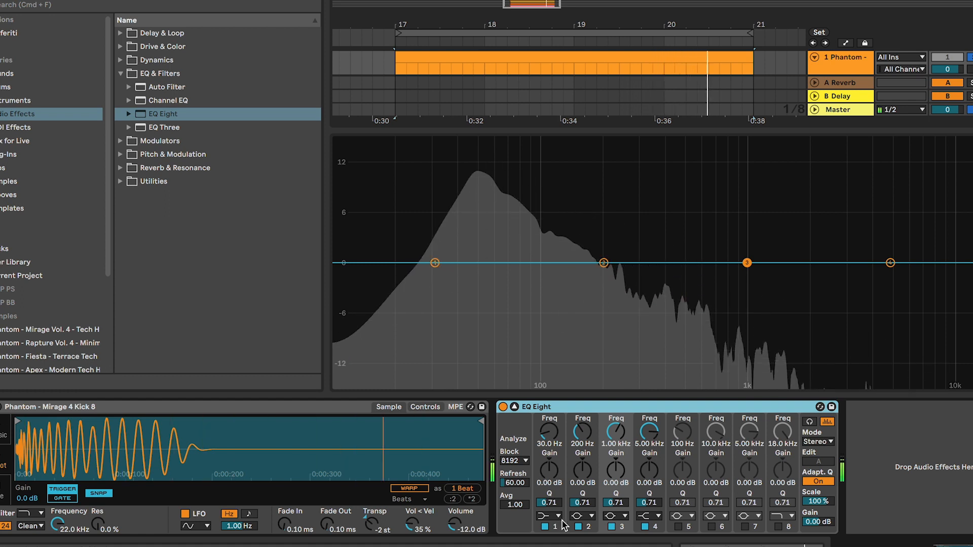
pyautogui.click(604, 263)
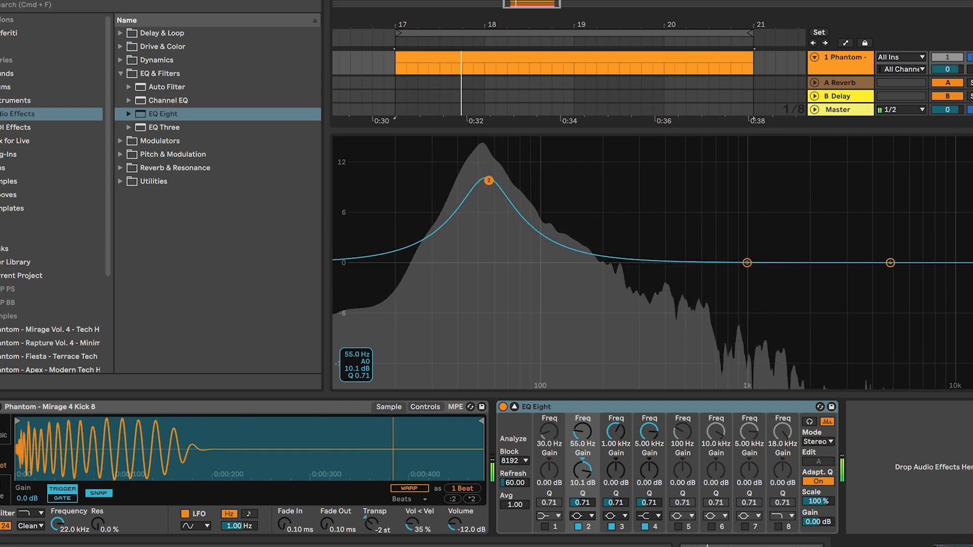
pyautogui.click(584, 483)
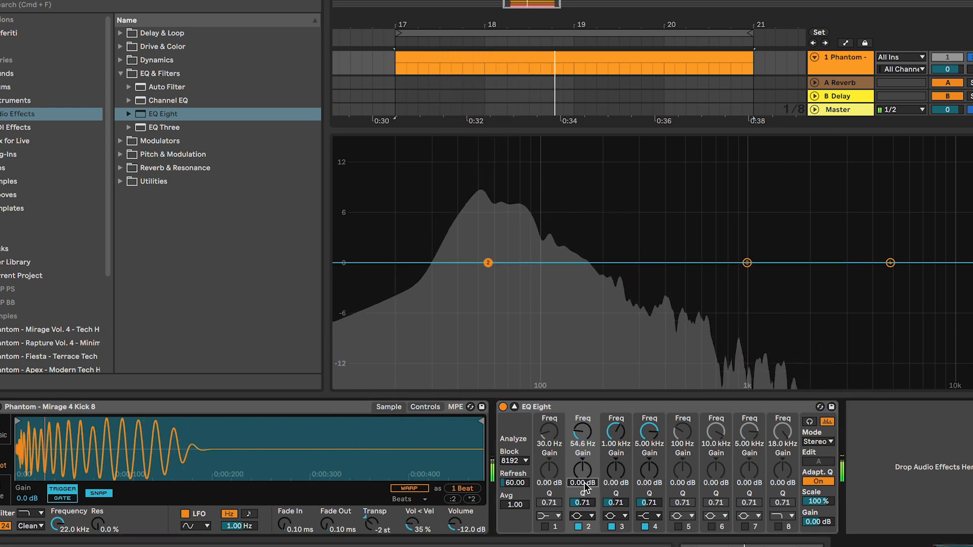
pyautogui.click(515, 407)
# Paste the kick's EQ Eight onto the Serum bass track and place it between Serum and LFOTool
pyautogui.click(550, 408)
pyautogui.click(822, 159)
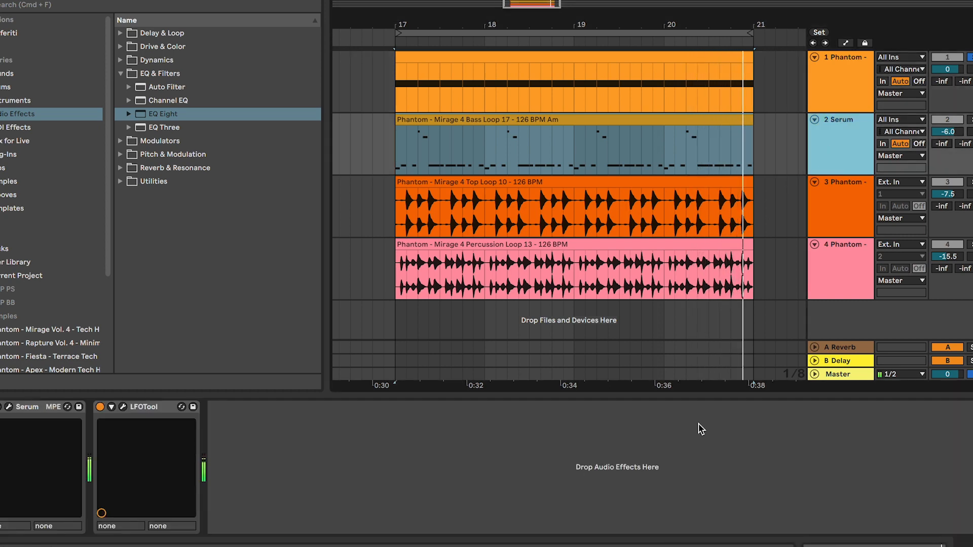
pyautogui.press('super+v')
pyautogui.moveTo(262, 409); pyautogui.dragTo(125, 413)
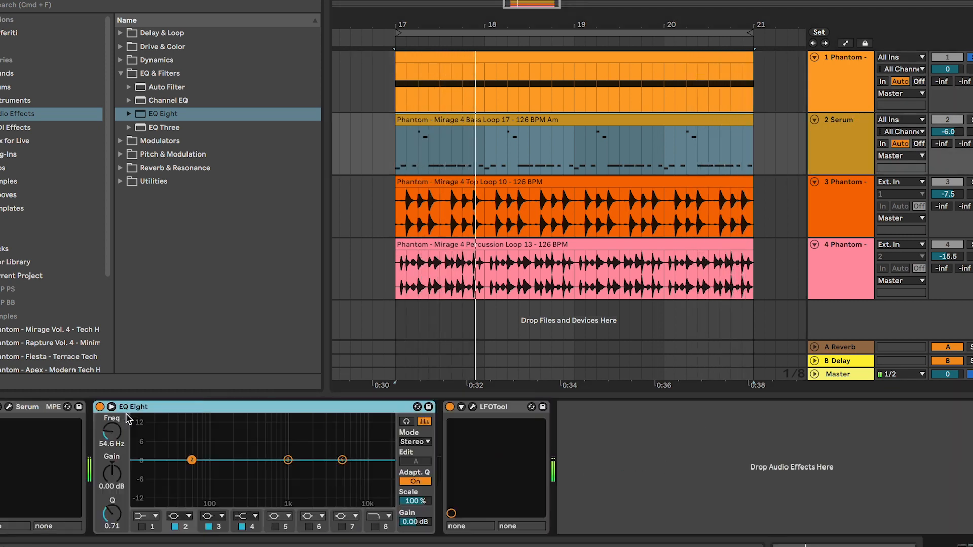
# In the bass track's expanded EQ Eight, cut band 2 by 3.62 dB at 58 Hz with a Q of 1.71
pyautogui.click(111, 407)
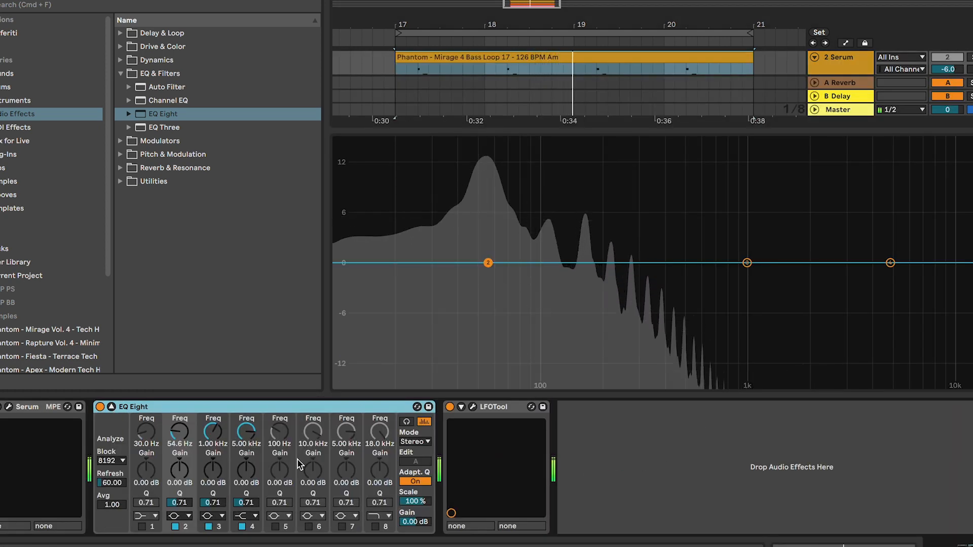
pyautogui.click(179, 482)
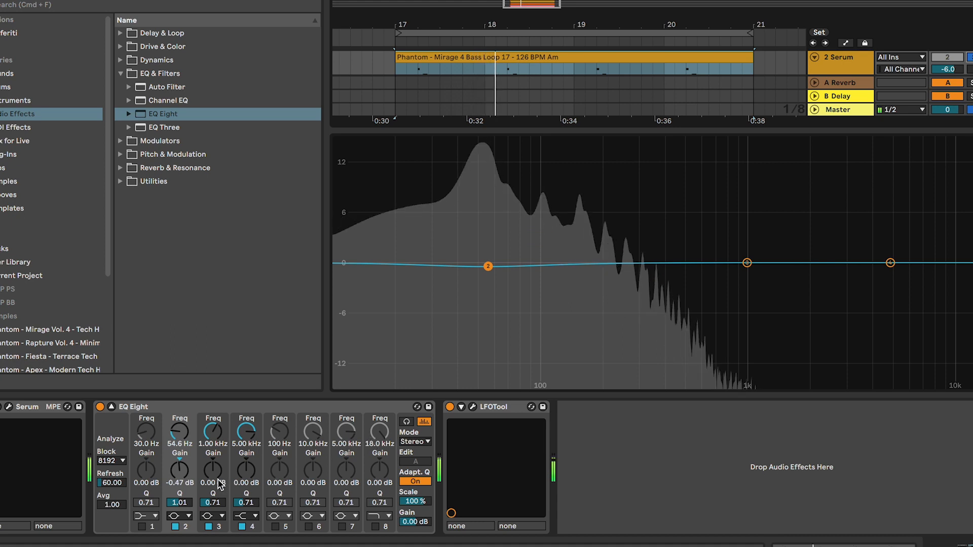
pyautogui.moveTo(179, 502)
pyautogui.mouseDown()
pyautogui.moveTo(182, 488)
pyautogui.moveTo(182, 506)
pyautogui.mouseUp()
pyautogui.moveTo(184, 430); pyautogui.dragTo(184, 427)
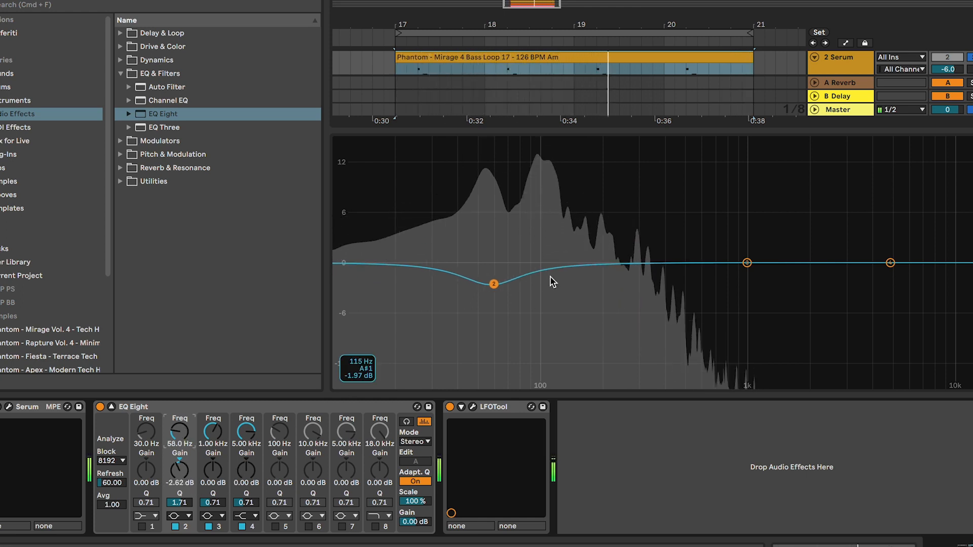
pyautogui.click(176, 463)
pyautogui.press('Down')
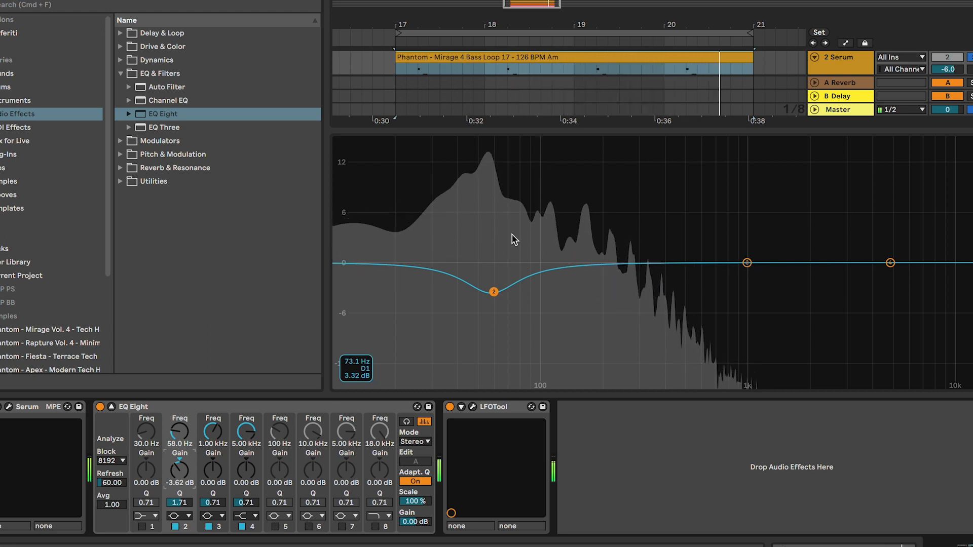
# Boost band 3 of the bass EQ by about 1.48 dB at 143 Hz with a Q of 1.14
pyautogui.moveTo(747, 262); pyautogui.dragTo(607, 253)
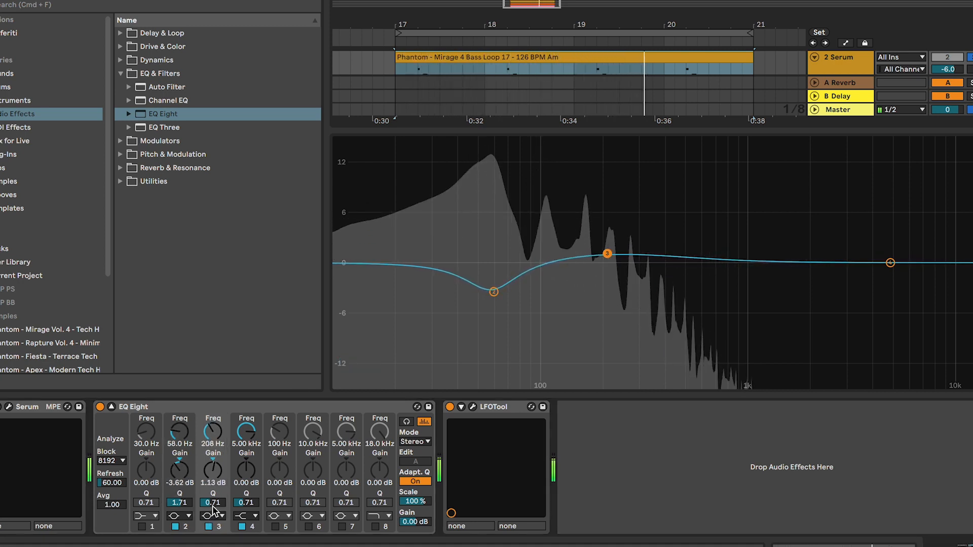
pyautogui.moveTo(213, 504); pyautogui.dragTo(210, 468)
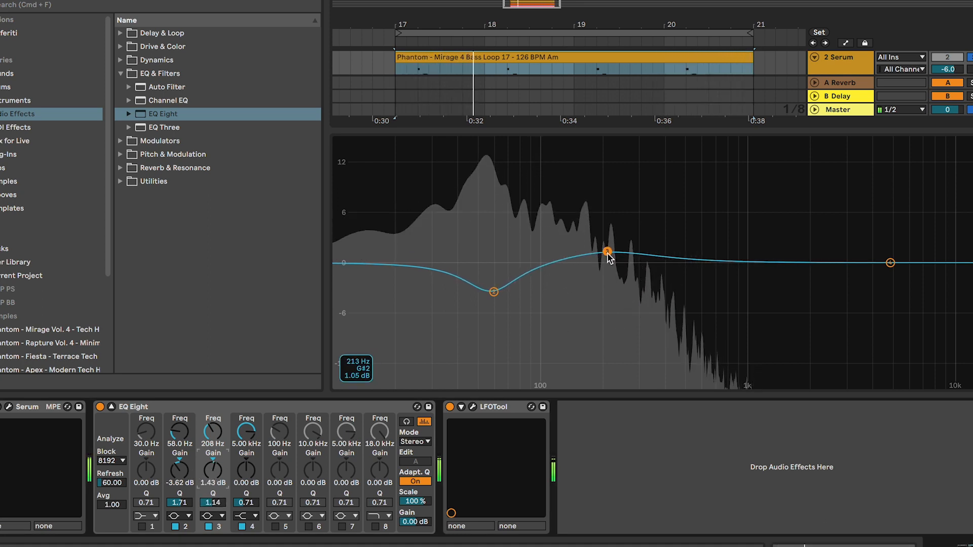
pyautogui.moveTo(607, 252); pyautogui.dragTo(574, 251)
# Make band 4 a low-pass filter at about 317 Hz with Q 0.79, and retune band 3 to 107 Hz with a 2.01 dB boost
pyautogui.click(250, 517)
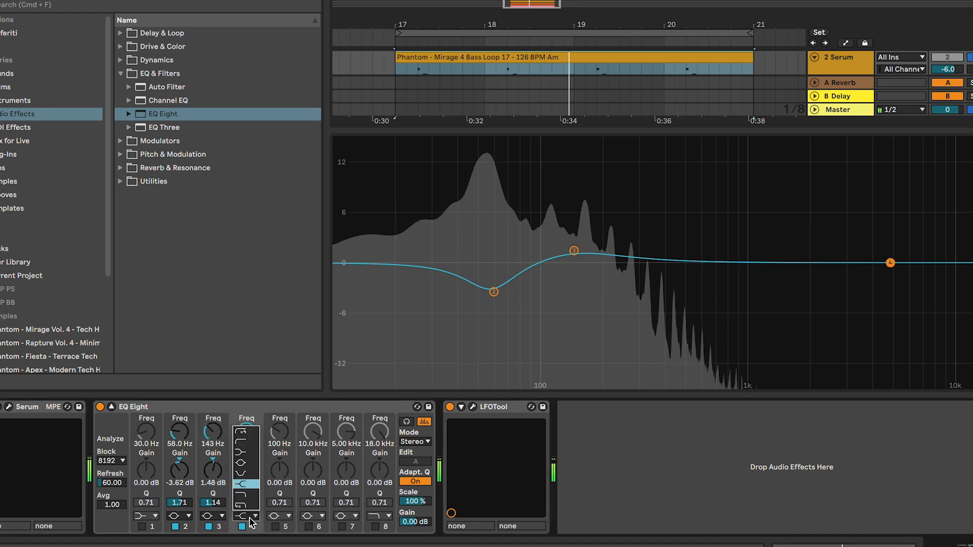
pyautogui.click(241, 495)
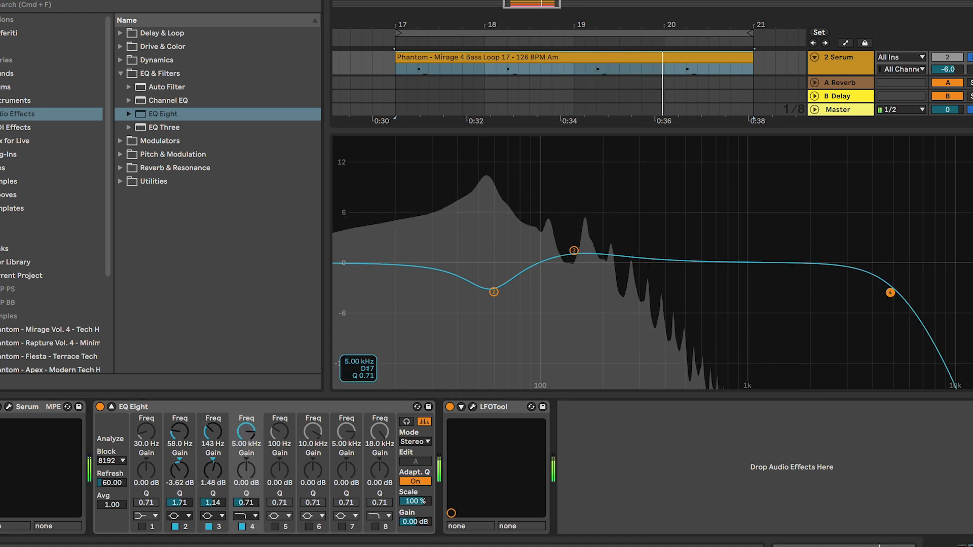
pyautogui.moveTo(889, 292); pyautogui.dragTo(684, 285)
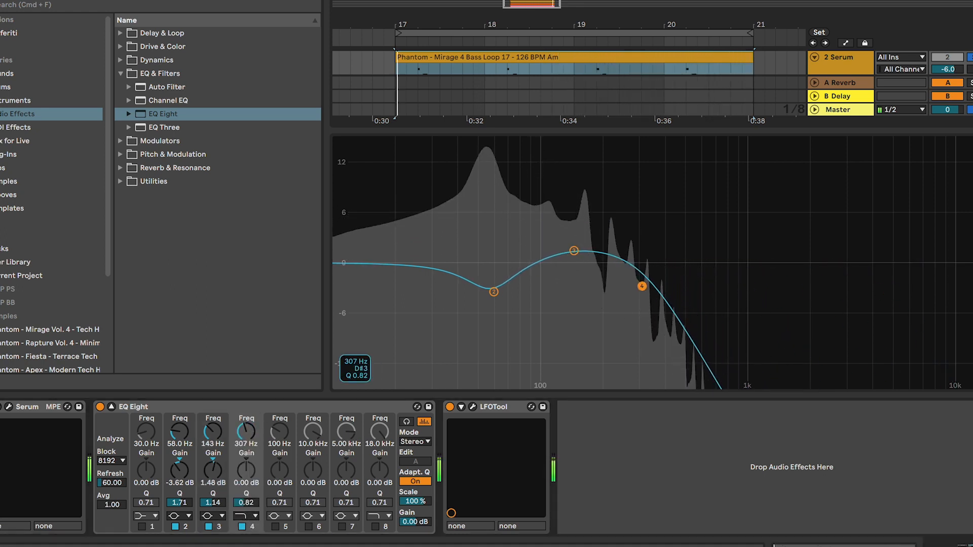
pyautogui.click(574, 251)
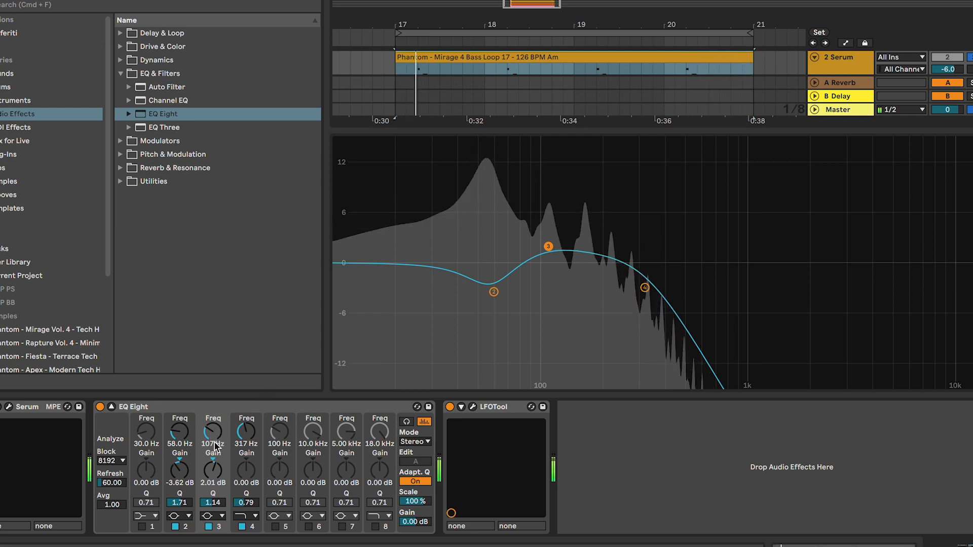
pyautogui.click(112, 406)
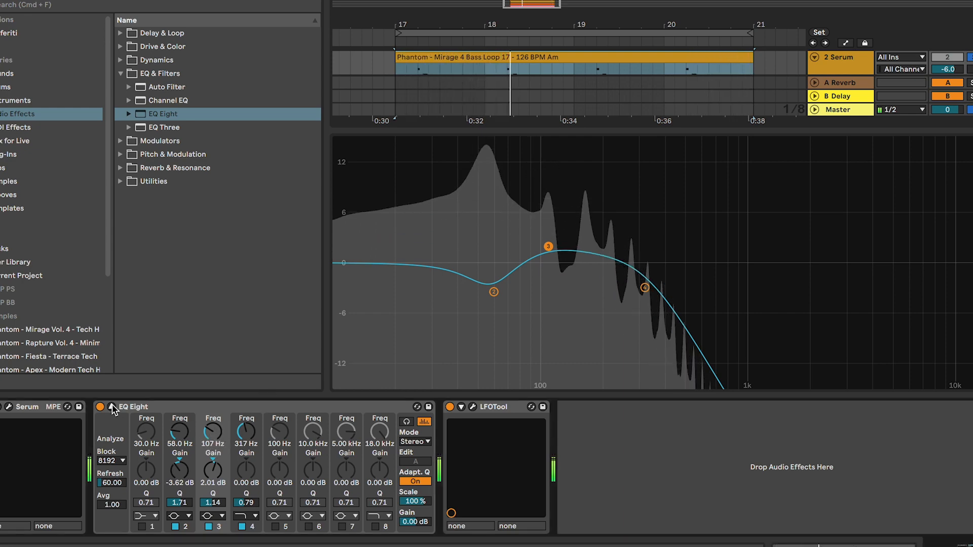
# In the kick track's expanded EQ Eight, cut band 3 by 3 dB at 107 Hz with a Q of 2.78
pyautogui.press('Up')
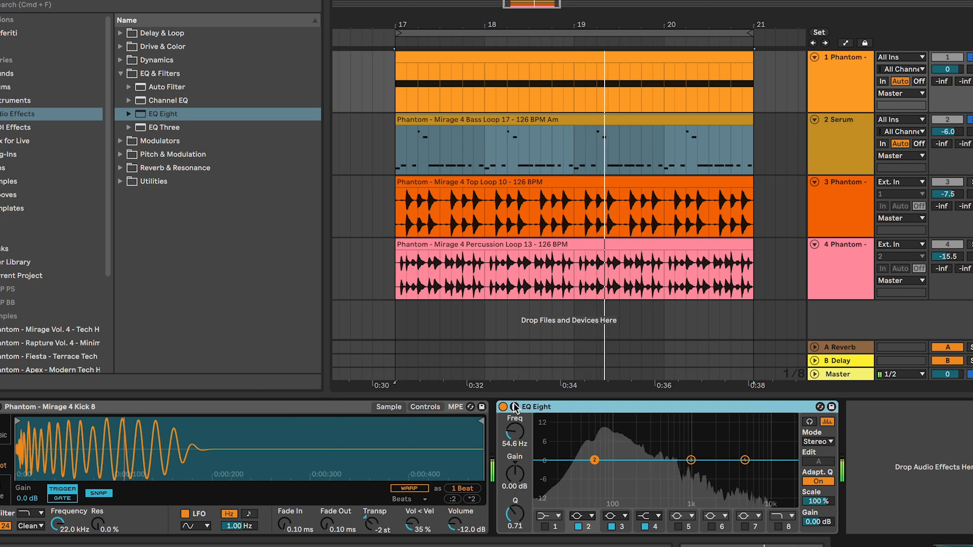
pyautogui.click(771, 417)
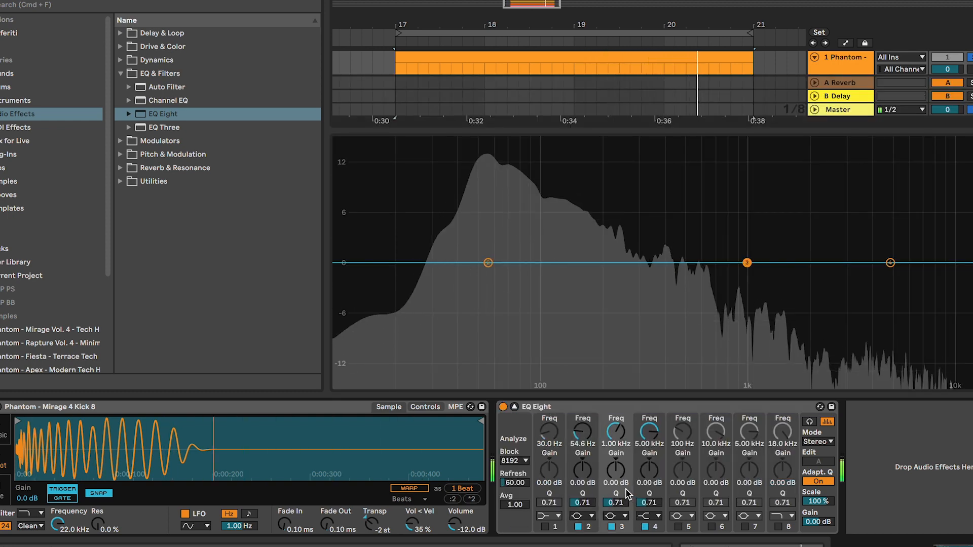
pyautogui.click(614, 432)
pyautogui.write('107')
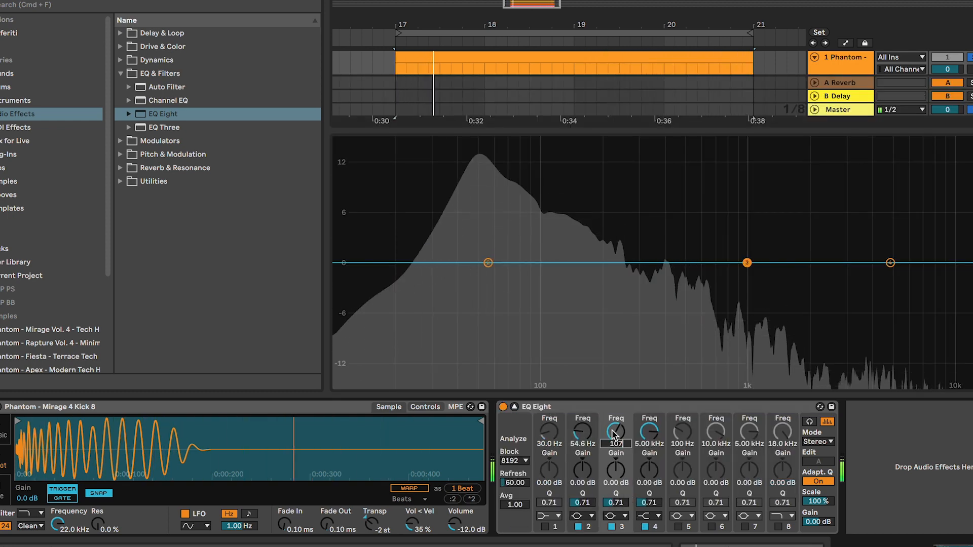
pyautogui.press('Return')
pyautogui.moveTo(616, 471)
pyautogui.mouseDown()
pyautogui.moveTo(616, 485)
pyautogui.moveTo(615, 472)
pyautogui.mouseUp()
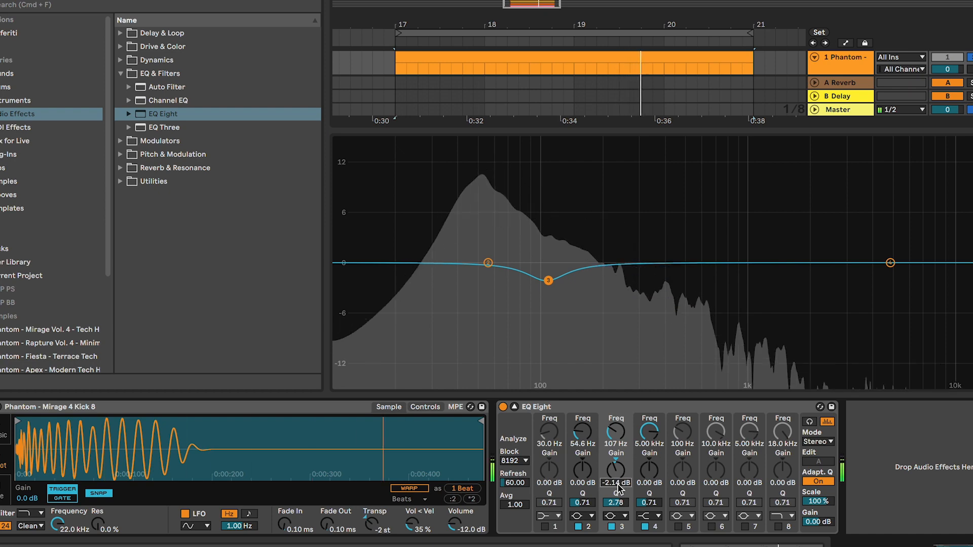
pyautogui.click(515, 407)
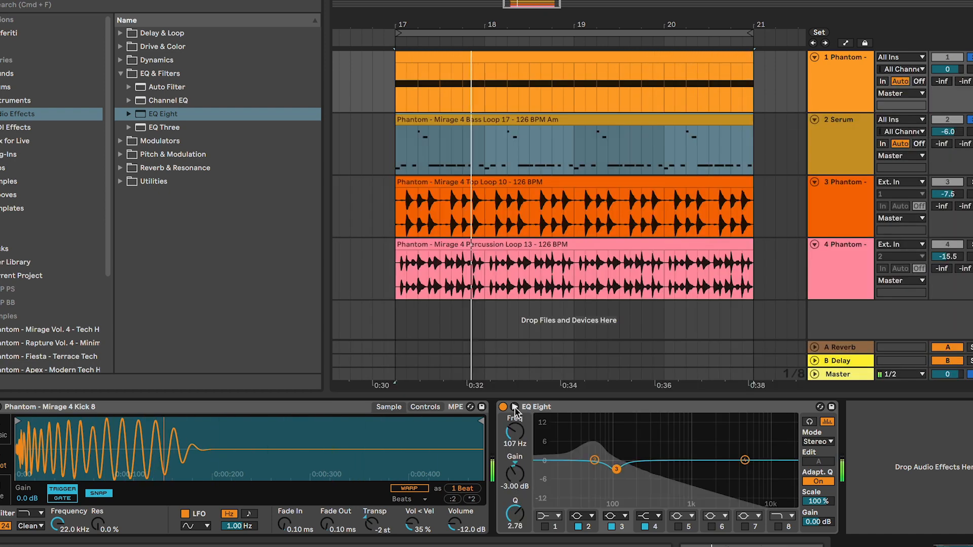
# In the bass track's EQ Eight, set band 2's gain to -4 dB and raise band 3's boost to 2.18 dB
pyautogui.click(836, 133)
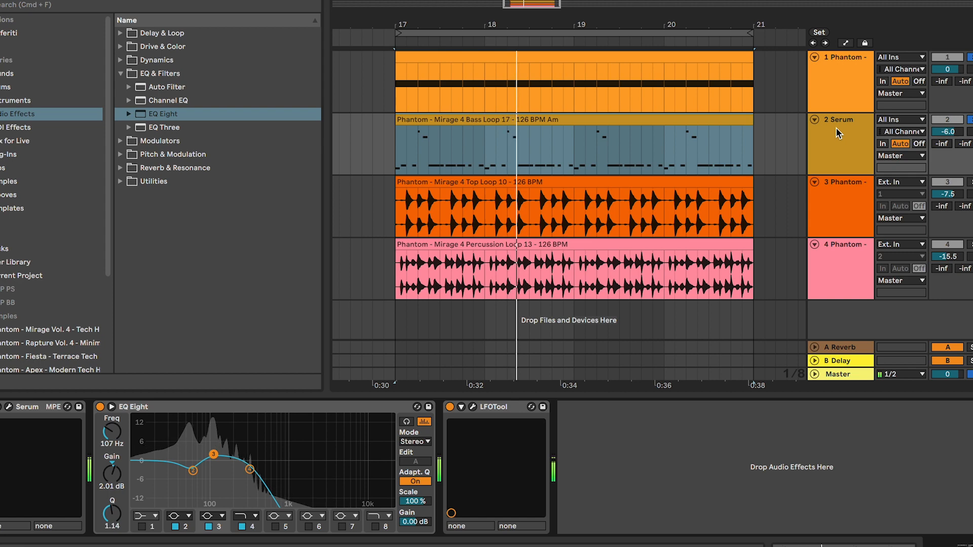
pyautogui.click(112, 406)
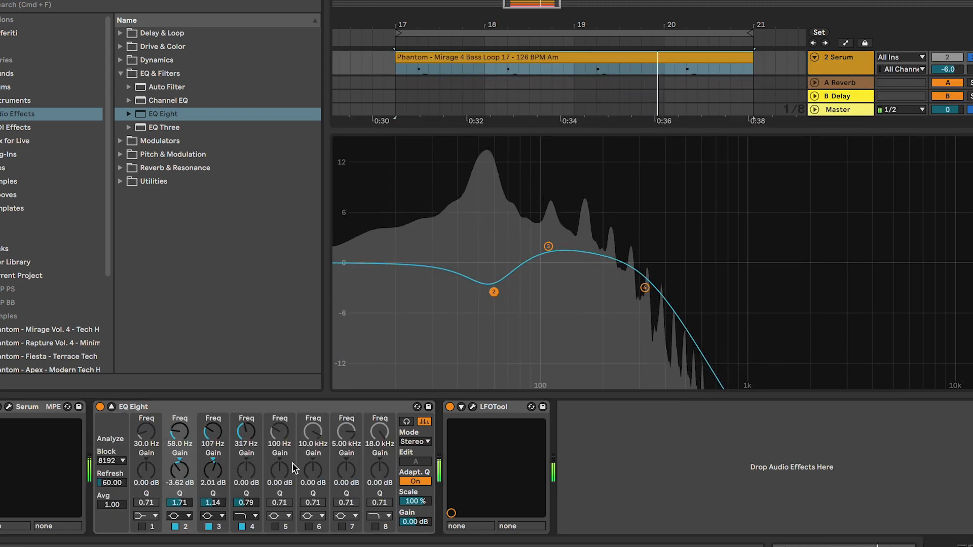
pyautogui.click(185, 485)
pyautogui.write('-4')
pyautogui.press('Return')
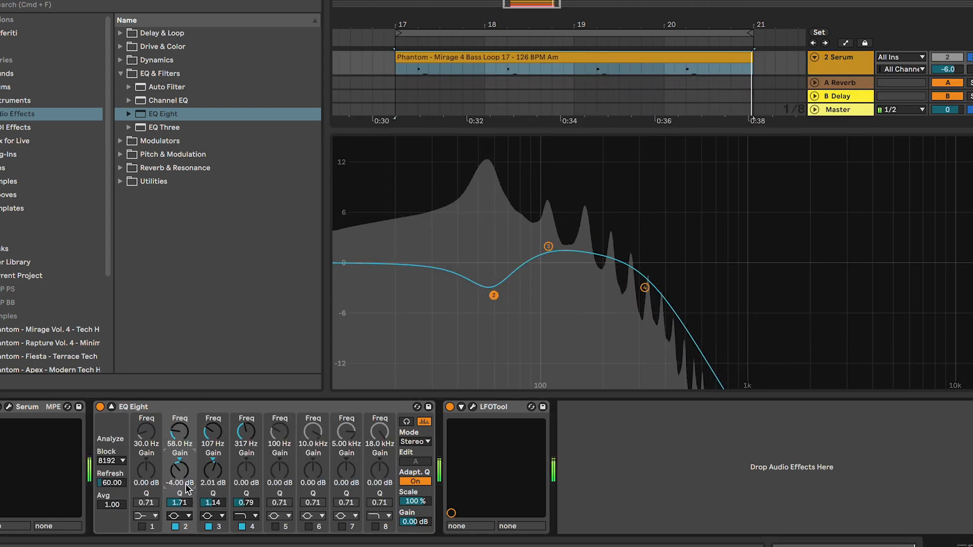
pyautogui.click(548, 247)
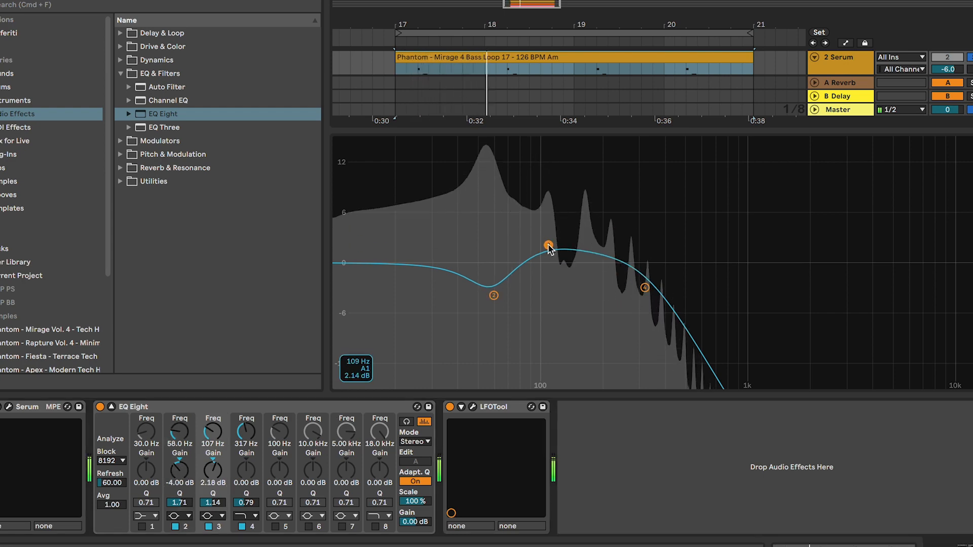
pyautogui.click(112, 409)
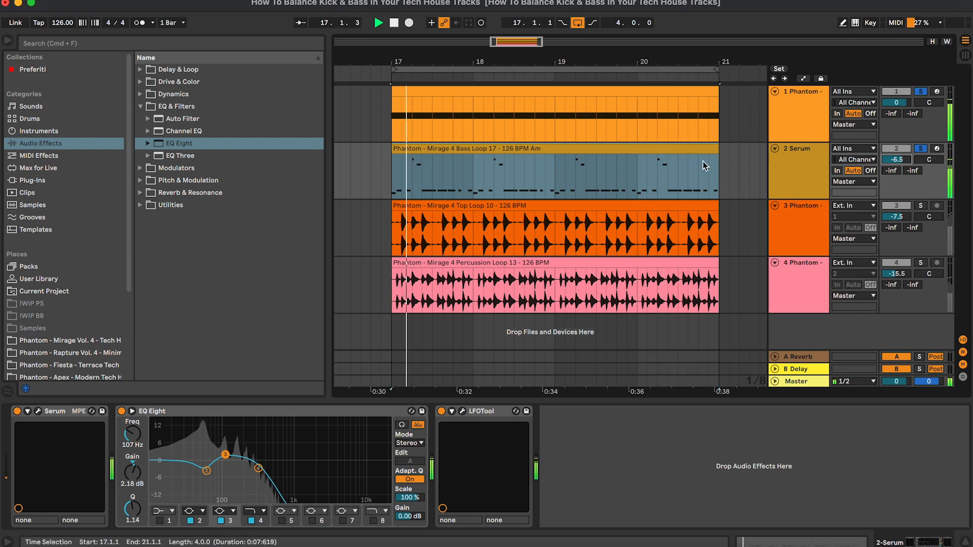
# Unsolo the kick and bass to hear them in the full loop, and solo both tracks again
pyautogui.click(650, 106)
pyautogui.click(626, 107)
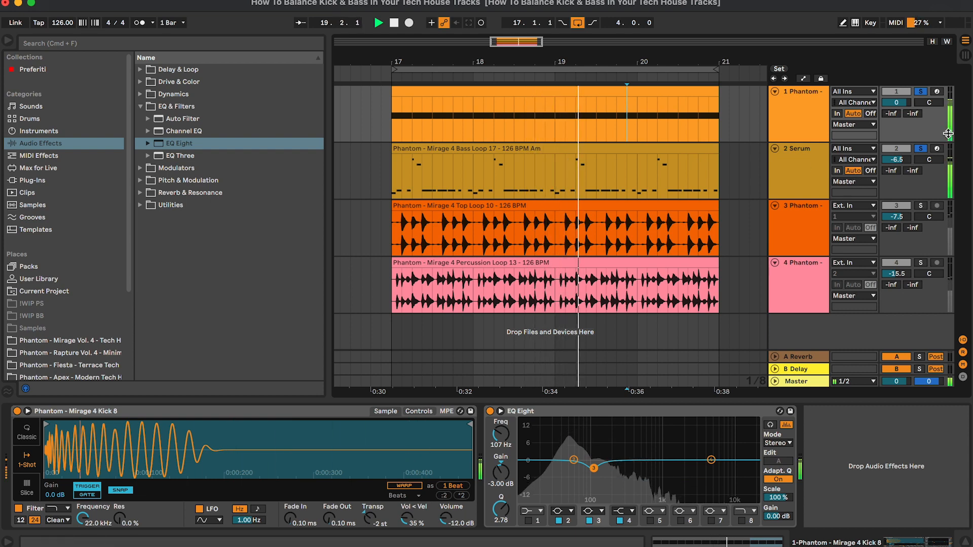
pyautogui.click(921, 148)
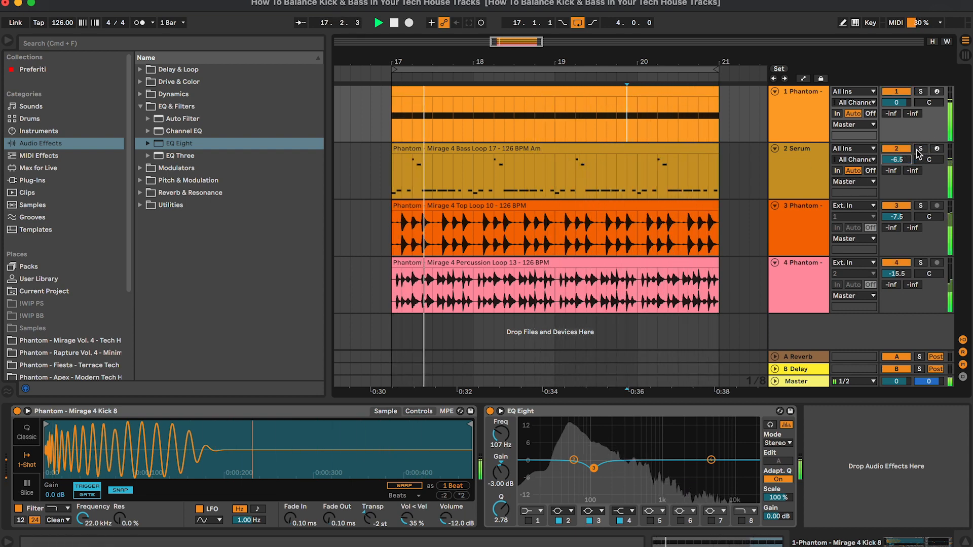
pyautogui.click(922, 149)
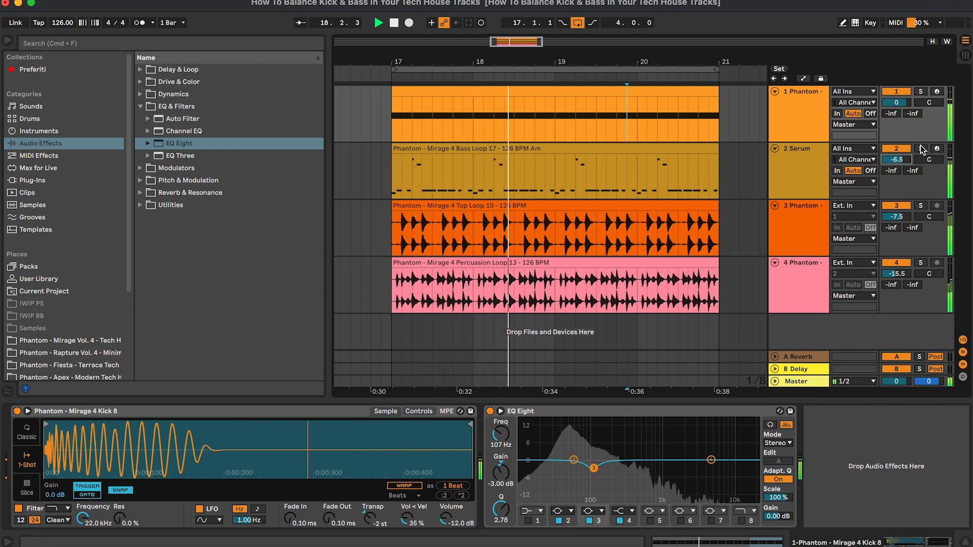
pyautogui.click(922, 92)
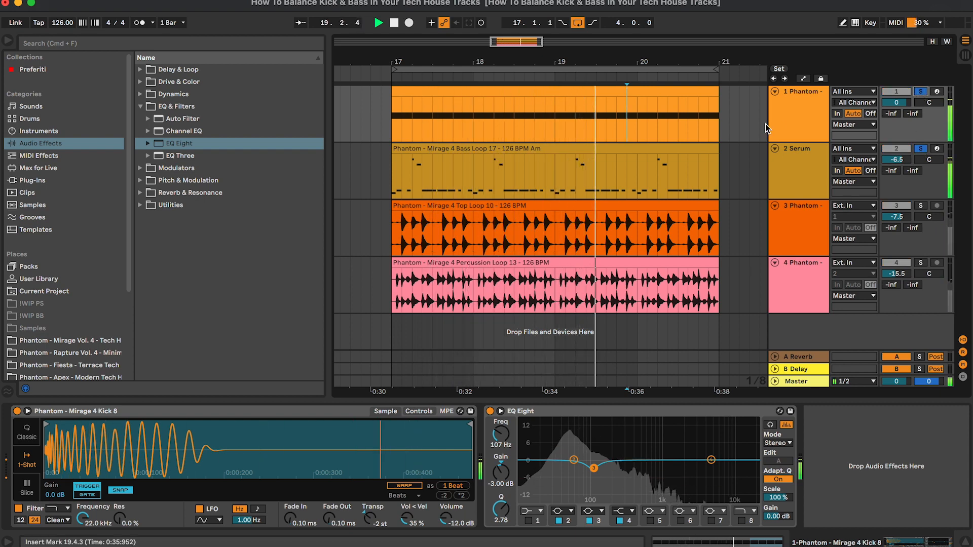
# Open the bass track's LFOTool and examine its volume-ducking curve against the waveform
pyautogui.click(801, 173)
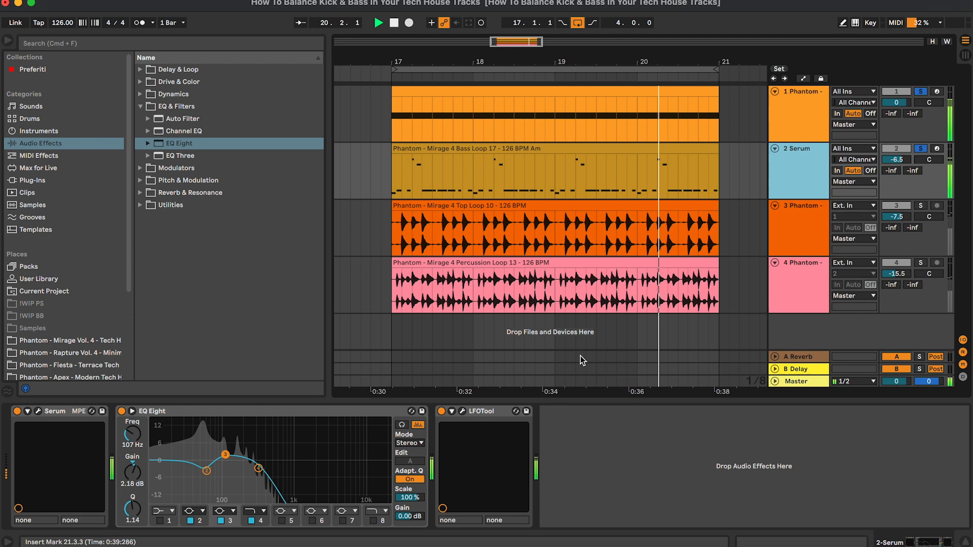
pyautogui.click(461, 411)
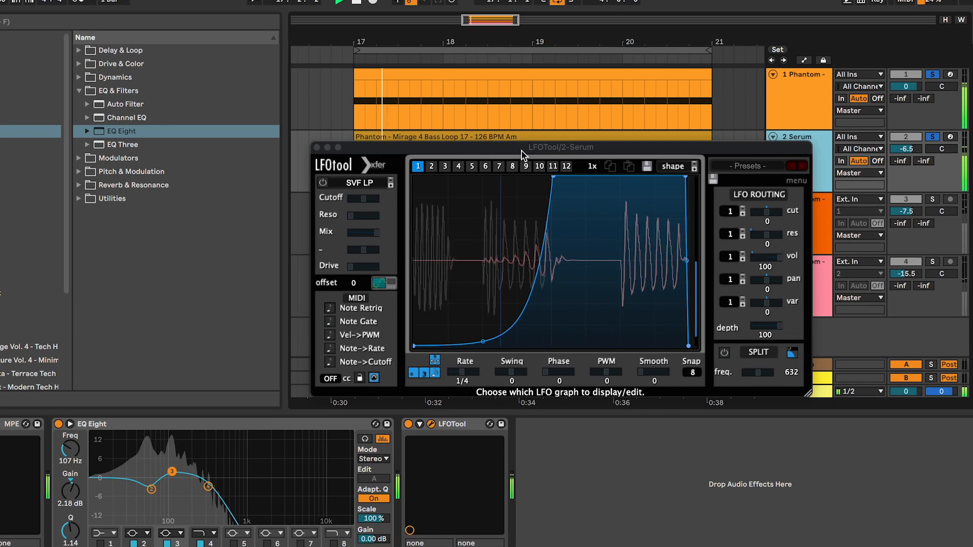
pyautogui.moveTo(522, 152); pyautogui.dragTo(544, 76)
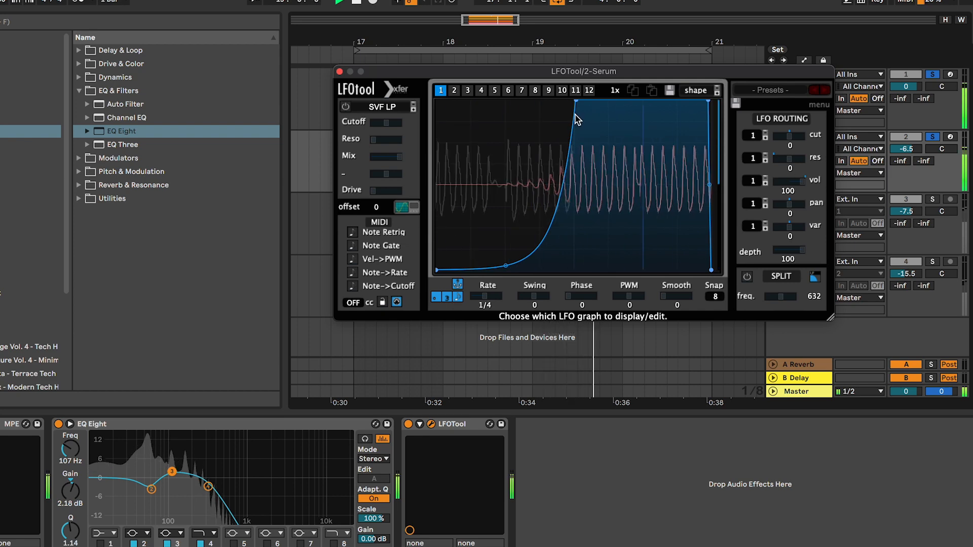
pyautogui.moveTo(576, 77); pyautogui.dragTo(592, 185)
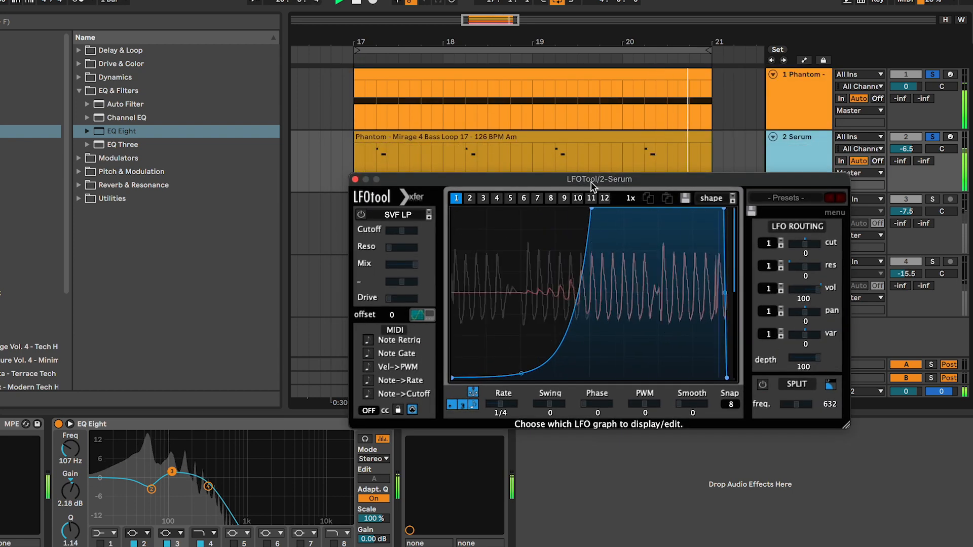
# Find the Audio Units version of LFOTool in the plug-in browser and add it to the kick track after EQ Eight
pyautogui.click(798, 111)
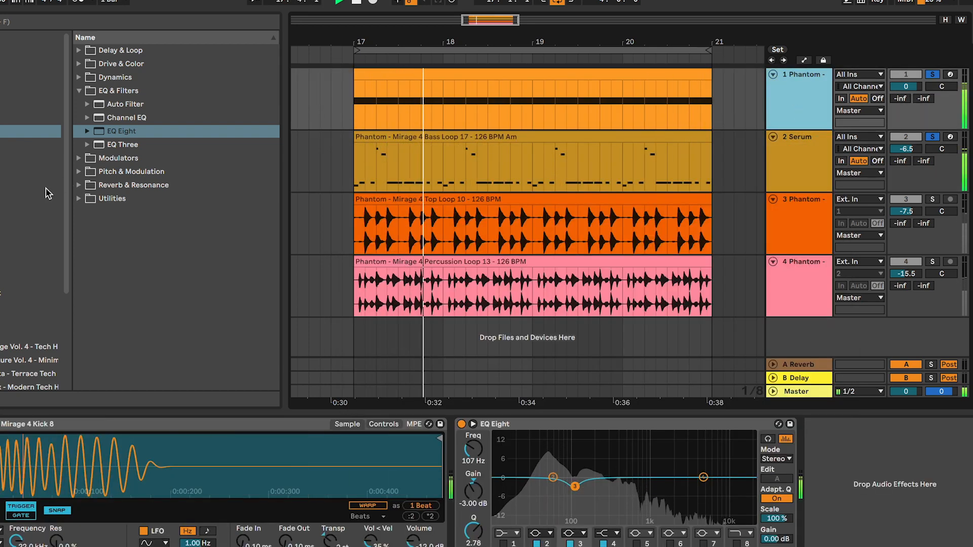
pyautogui.click(30, 172)
pyautogui.click(63, 23)
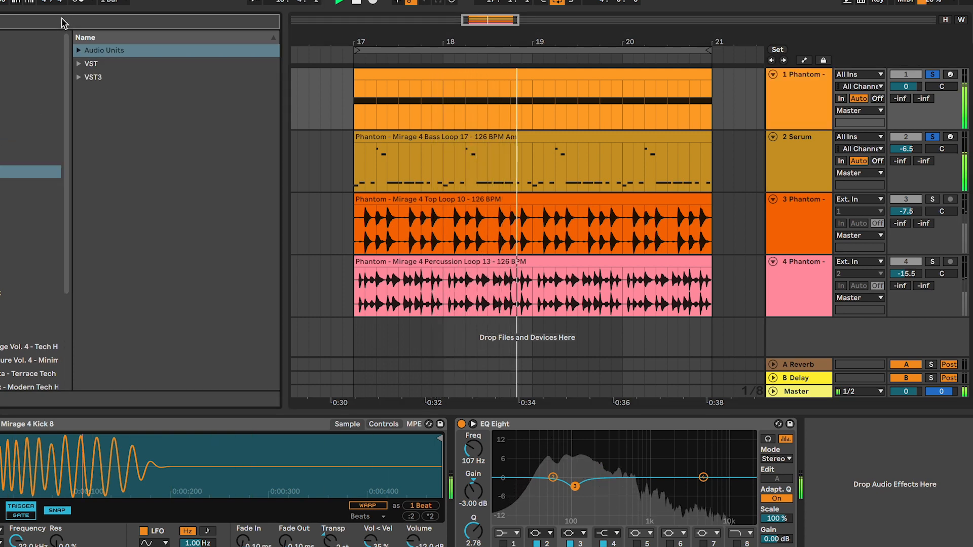
pyautogui.write('lfo')
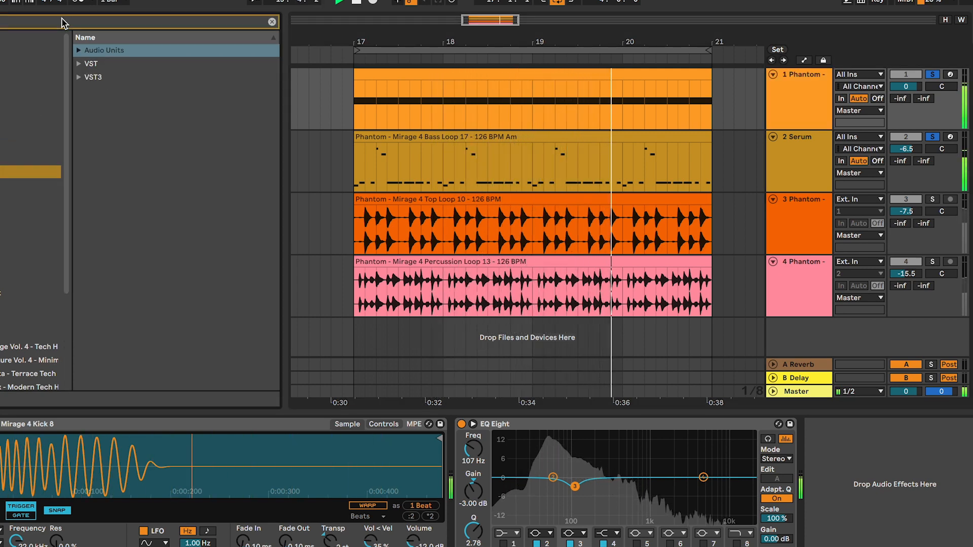
pyautogui.doubleClick(102, 54)
pyautogui.press('Down')
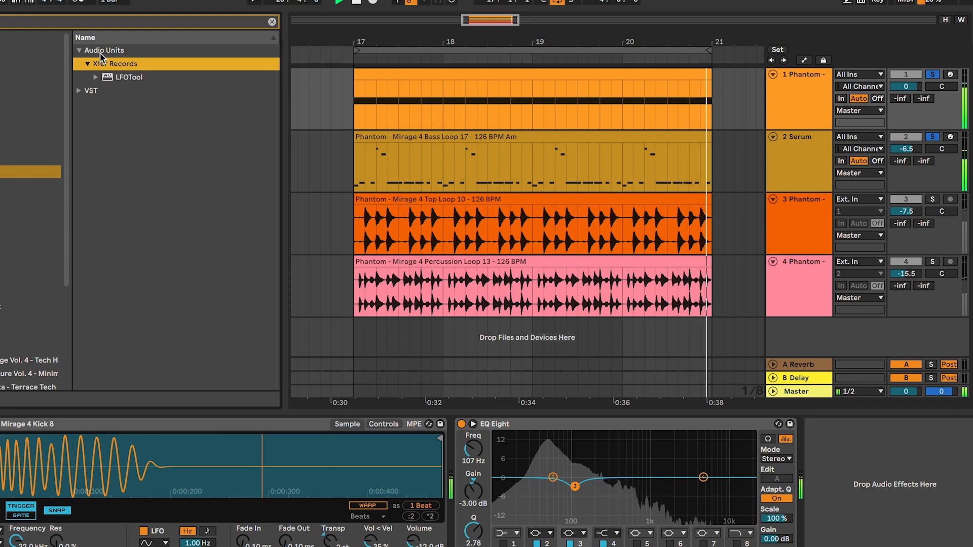
pyautogui.press('Right')
pyautogui.press('Down')
pyautogui.press('Return')
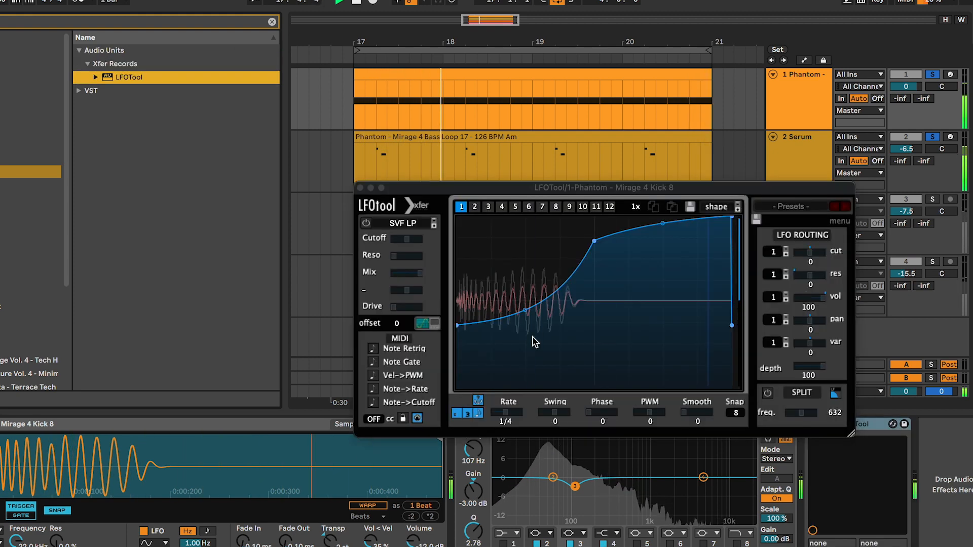
# Flatten the kick LFOTool's volume curve at full level and enlarge its window to examine the kick's waveform
pyautogui.moveTo(459, 325); pyautogui.dragTo(460, 218)
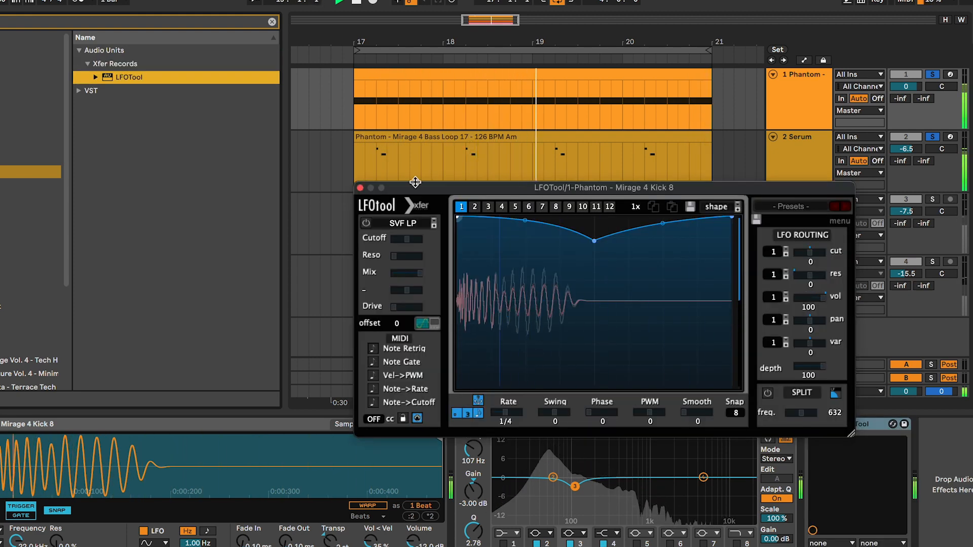
pyautogui.moveTo(590, 241); pyautogui.dragTo(595, 217)
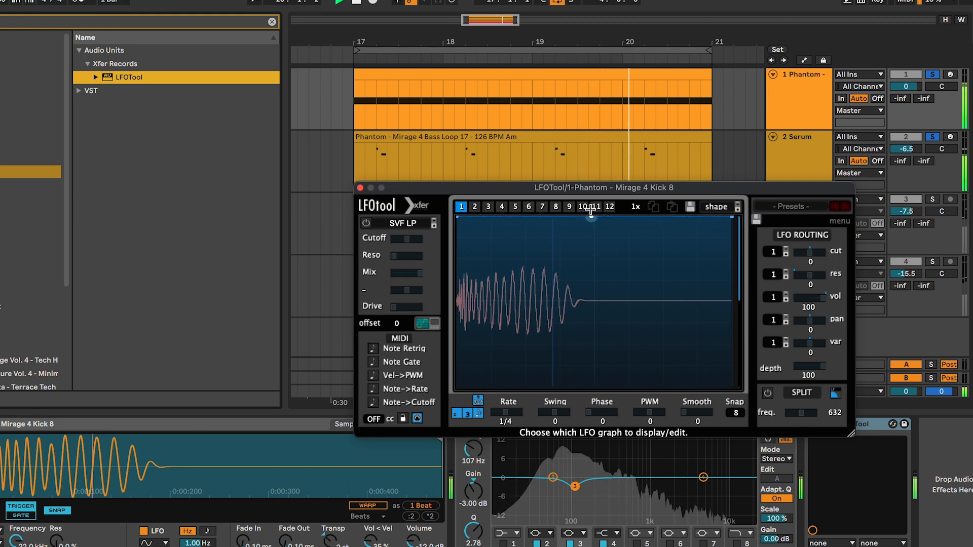
pyautogui.click(901, 485)
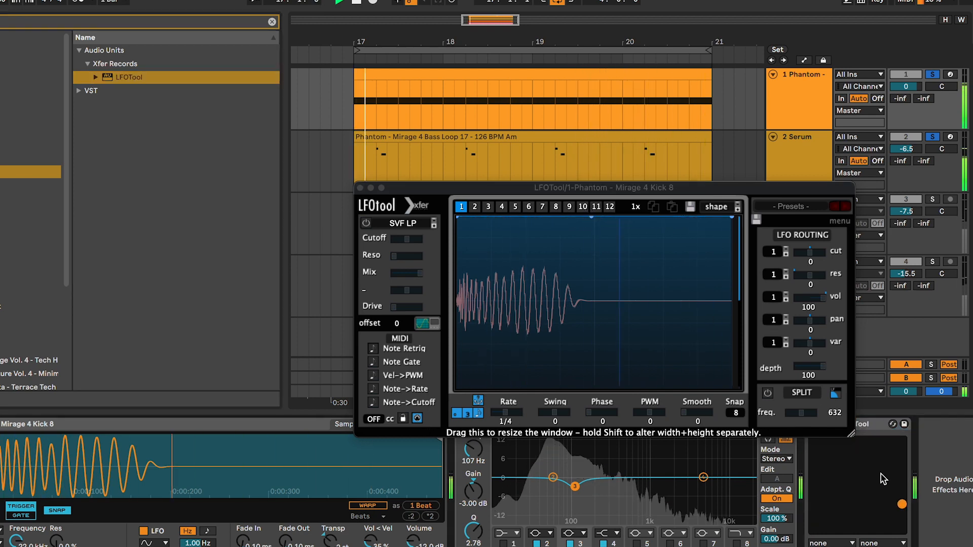
pyautogui.moveTo(851, 437); pyautogui.dragTo(966, 490)
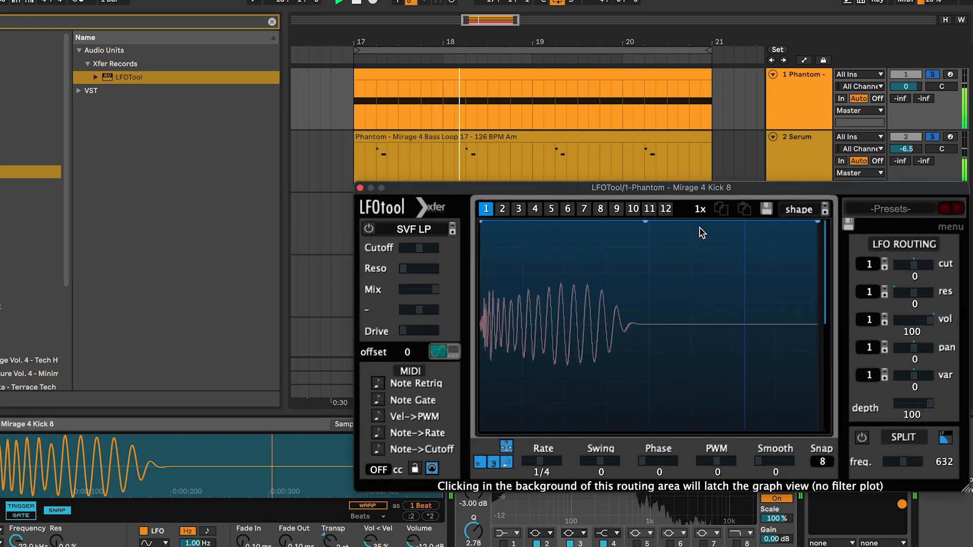
pyautogui.moveTo(701, 191); pyautogui.dragTo(577, 95)
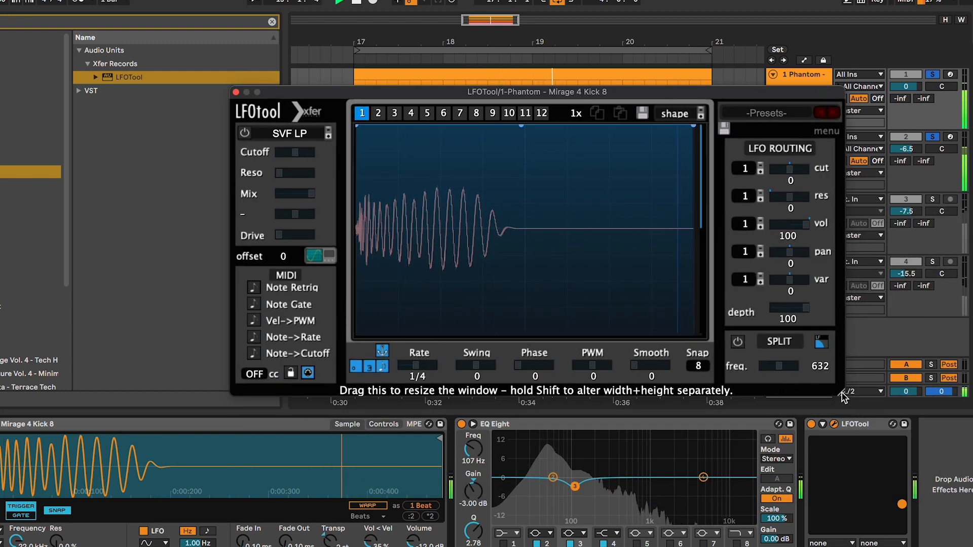
pyautogui.moveTo(843, 403); pyautogui.dragTo(932, 438)
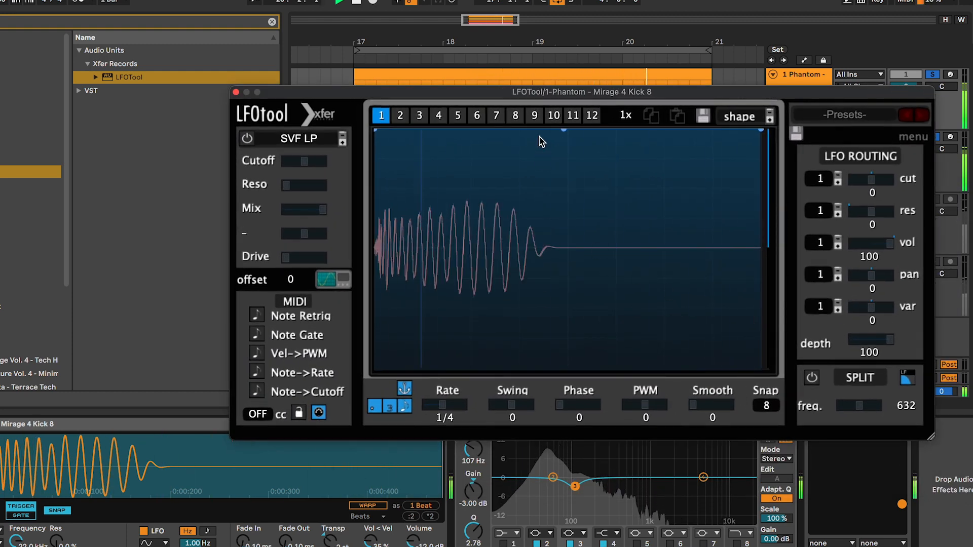
pyautogui.moveTo(556, 96); pyautogui.dragTo(471, 95)
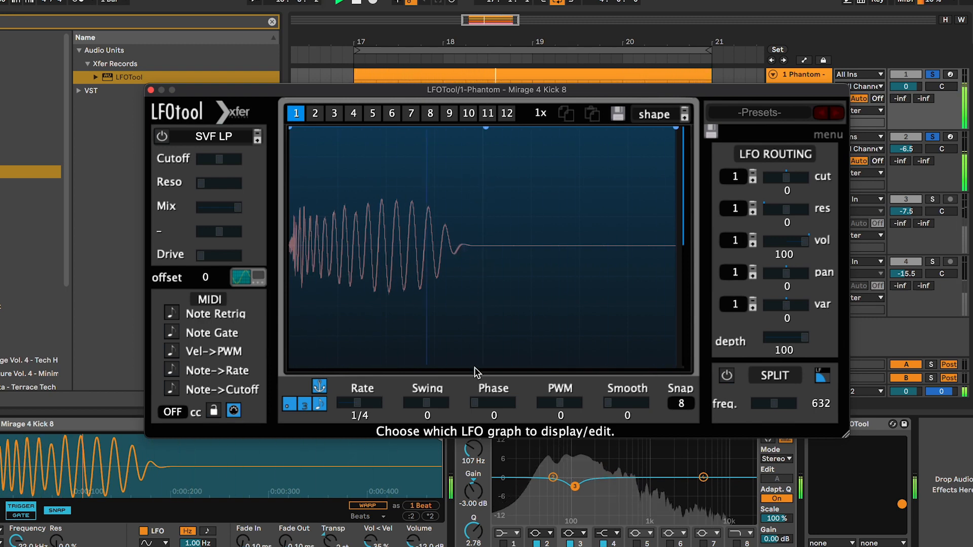
pyautogui.moveTo(540, 89); pyautogui.dragTo(489, 81)
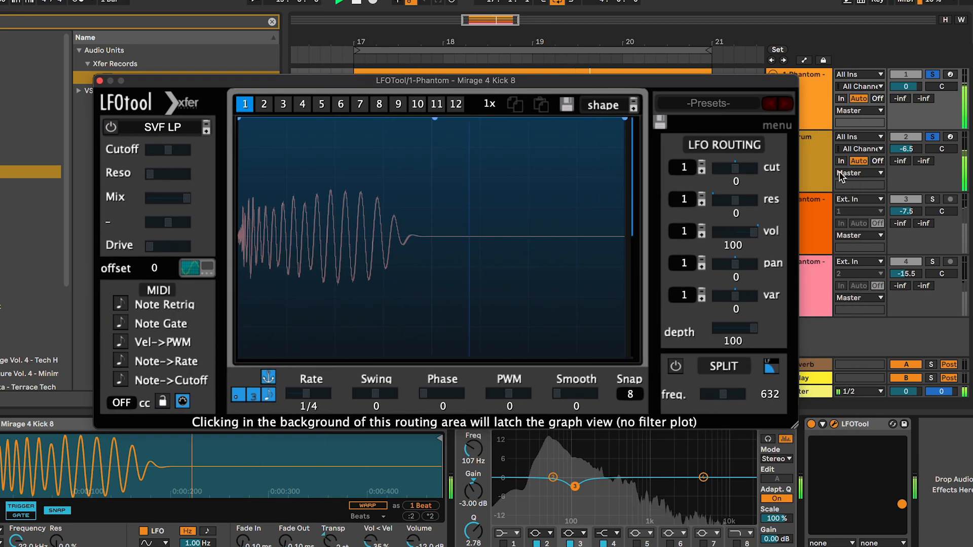
# Bring up the bass track's LFOTool enlarged and compare its ducking curve with the length of the kick
pyautogui.click(818, 153)
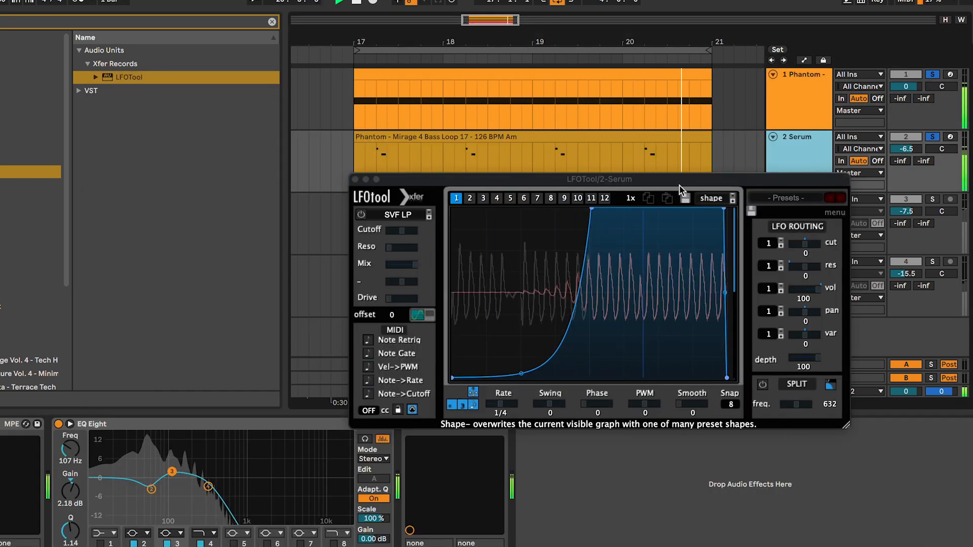
pyautogui.moveTo(678, 181); pyautogui.dragTo(674, 116)
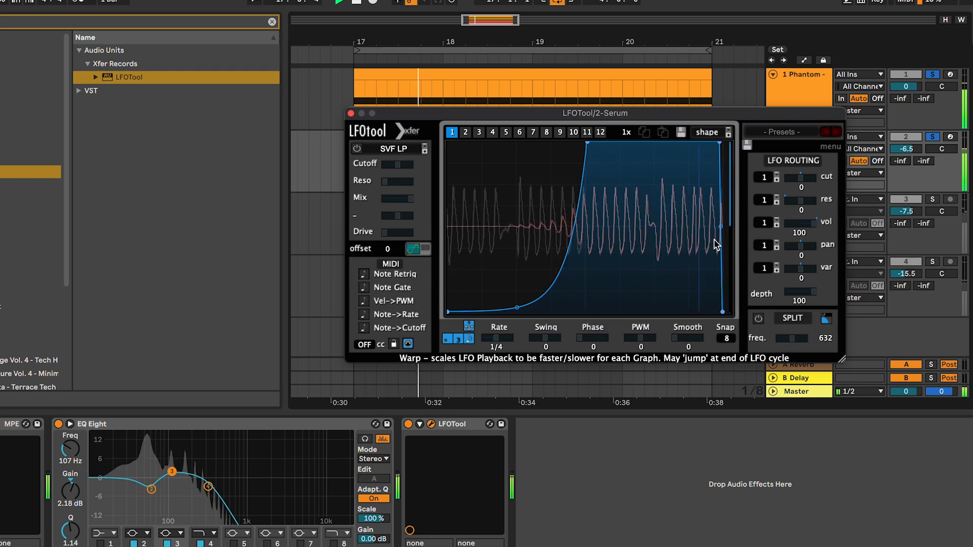
pyautogui.moveTo(854, 360); pyautogui.dragTo(968, 421)
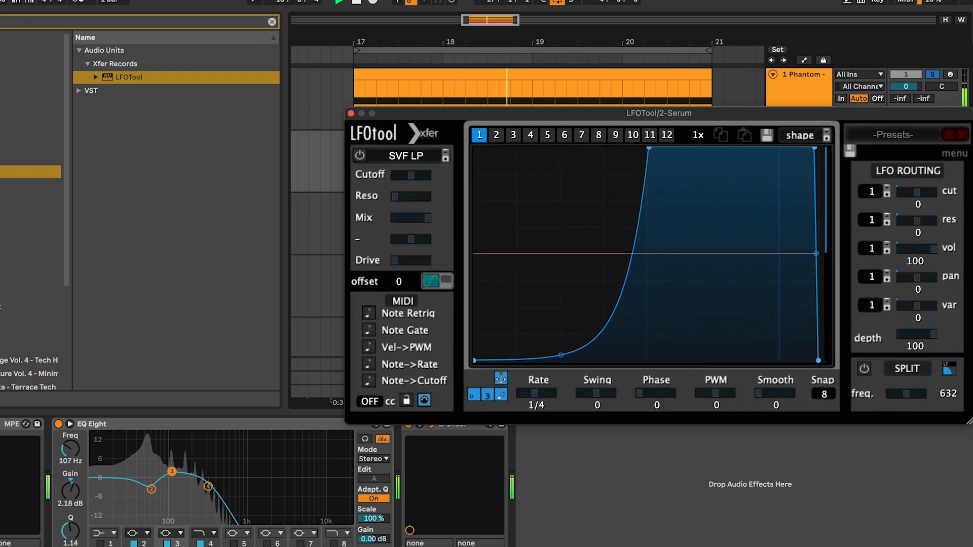
pyautogui.moveTo(668, 113); pyautogui.dragTo(506, 111)
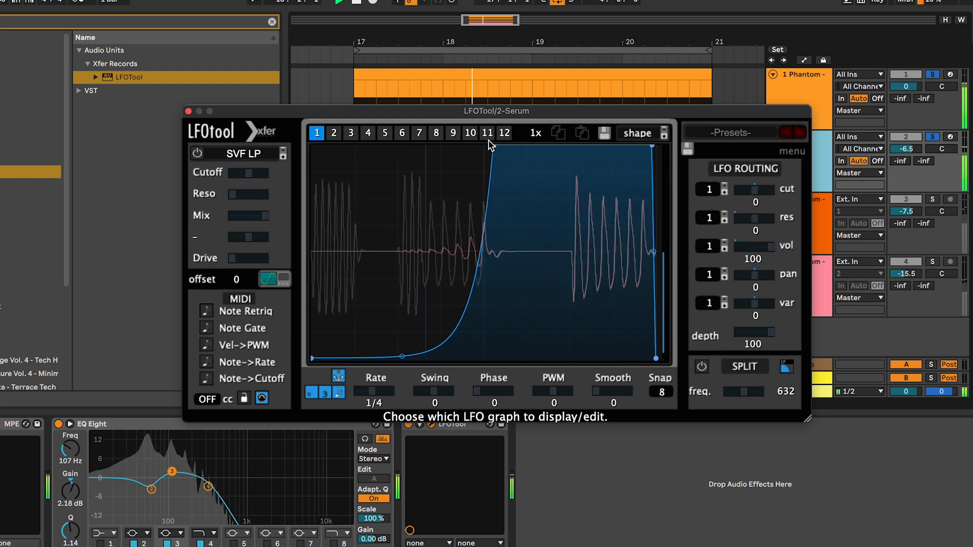
# Shift the top point of the bass LFOTool's ducking ramp slightly later and clear the plug-in browser search
pyautogui.moveTo(494, 147); pyautogui.dragTo(496, 145)
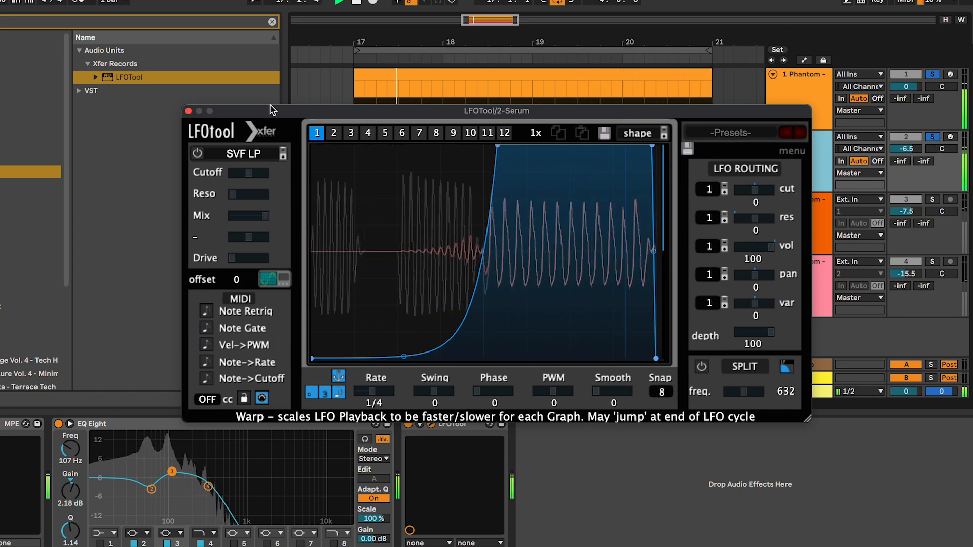
pyautogui.click(188, 111)
pyautogui.click(88, 64)
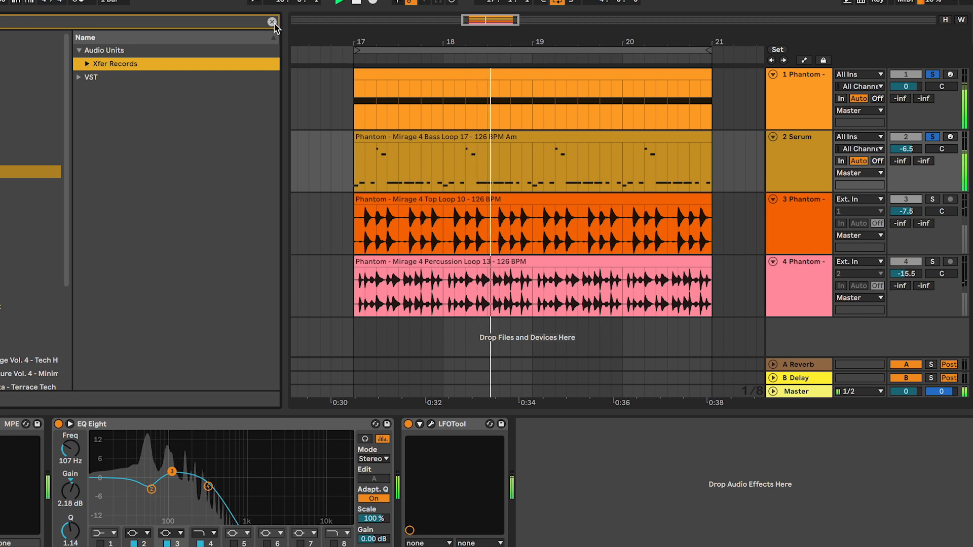
pyautogui.click(272, 23)
pyautogui.click(532, 146)
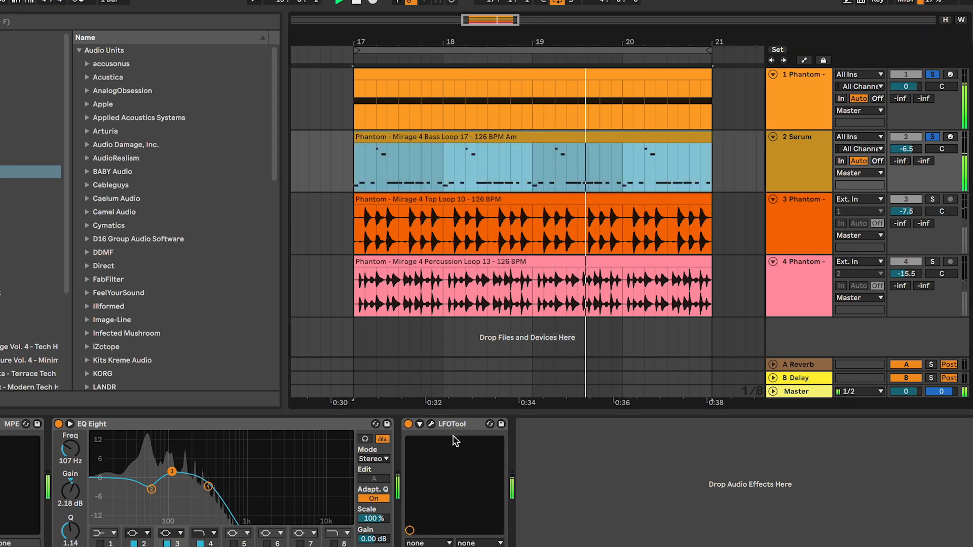
pyautogui.click(431, 427)
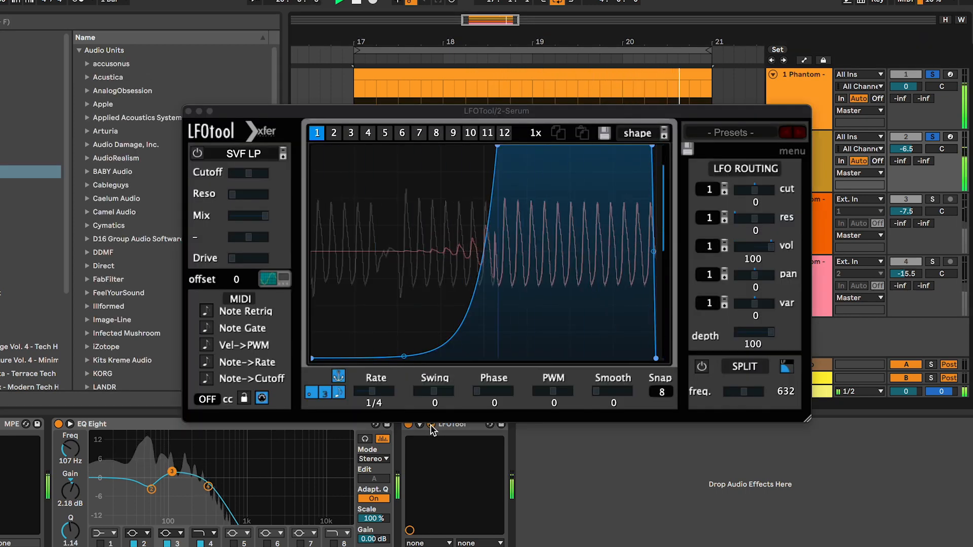
pyautogui.click(431, 427)
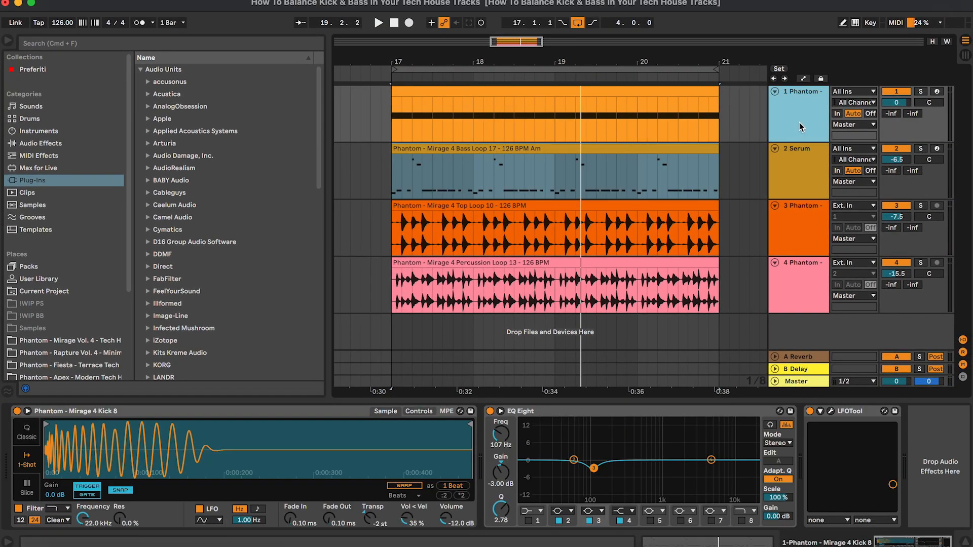
# Group the kick and Serum bass tracks and name the group "kick + bass"
pyautogui.click(811, 173)
pyautogui.click(806, 131)
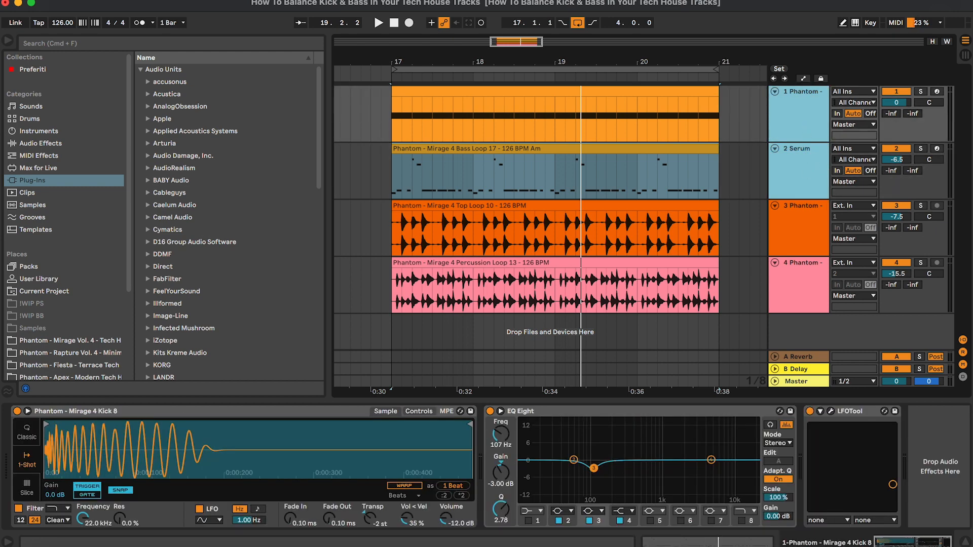
pyautogui.press('super+g')
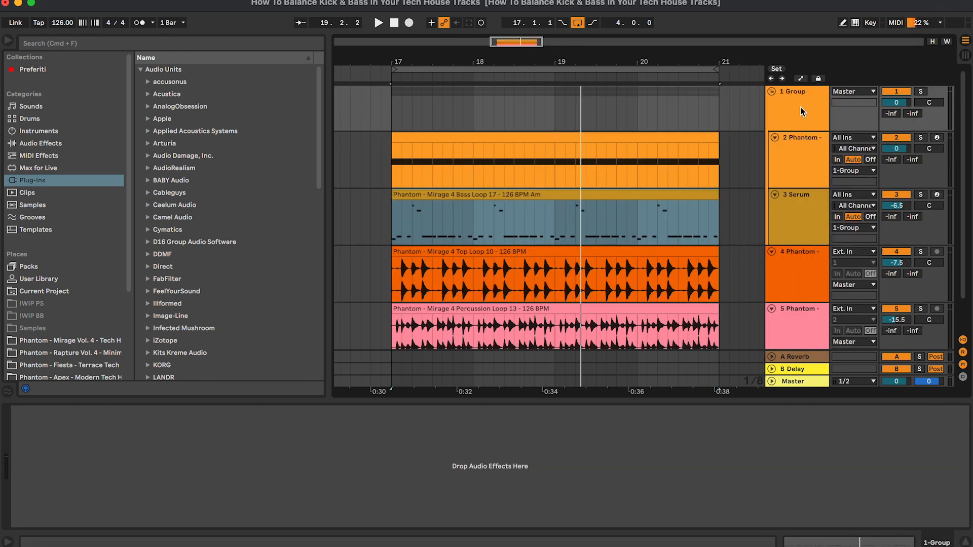
pyautogui.write('kick + bass')
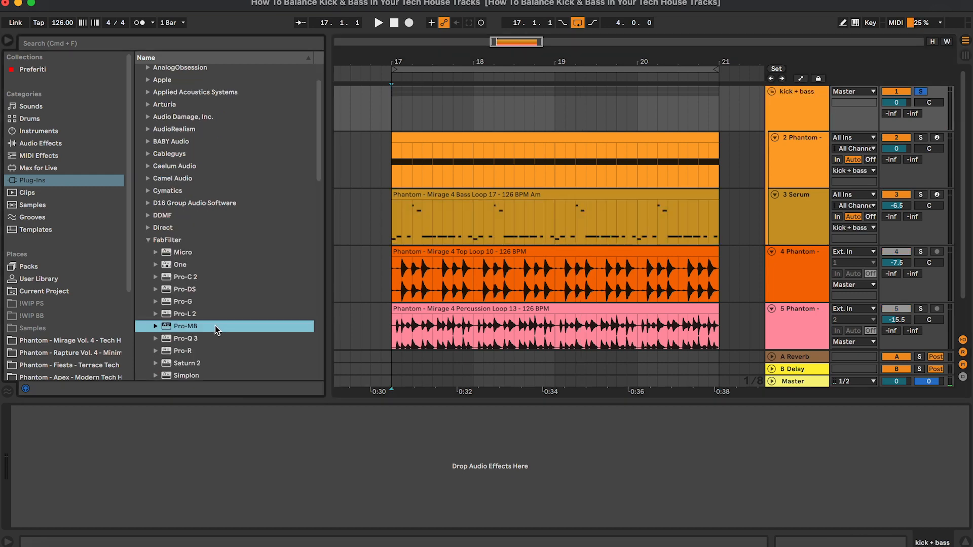
# Add FabFilter Pro-MB to the kick + bass group and solo a new low band with its high crossover at about 202 Hz
pyautogui.doubleClick(208, 324)
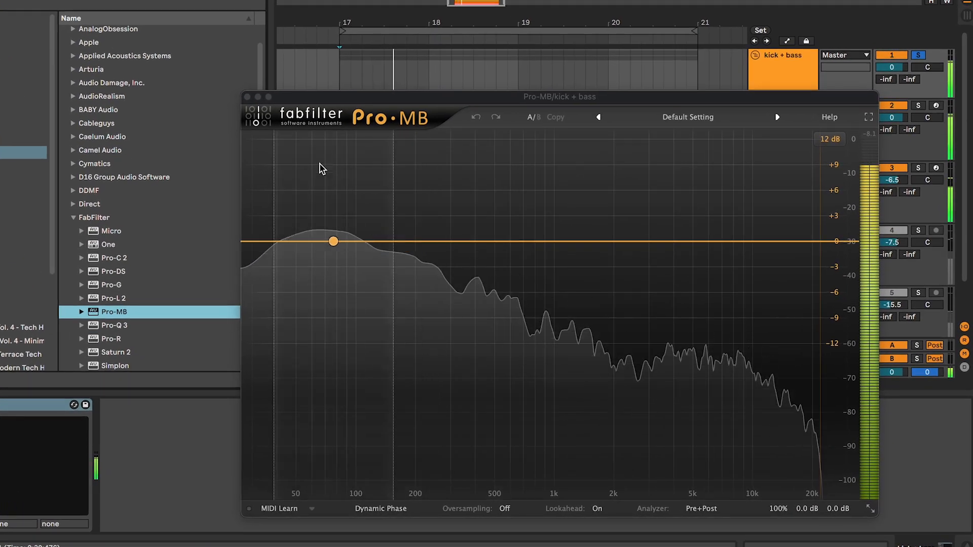
pyautogui.click(289, 154)
pyautogui.moveTo(347, 161); pyautogui.dragTo(417, 167)
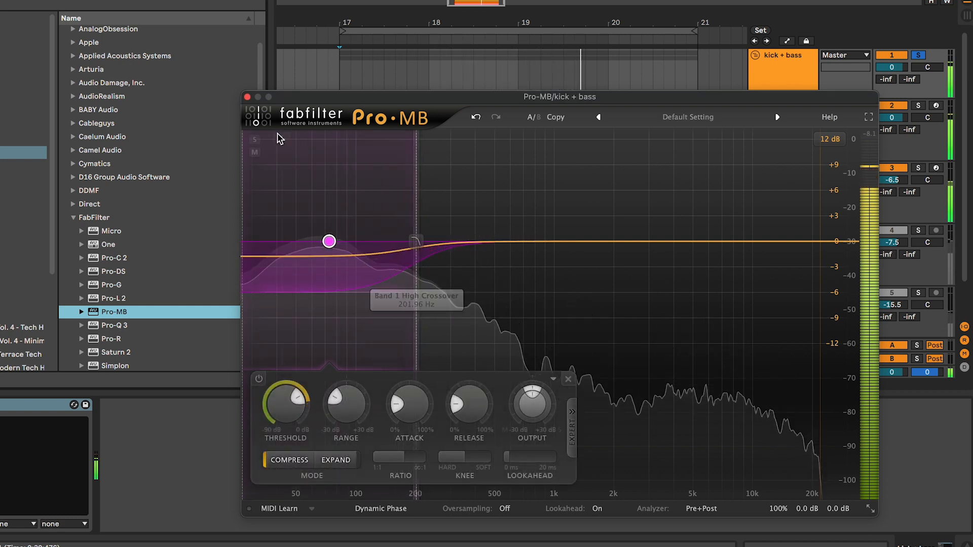
pyautogui.click(254, 139)
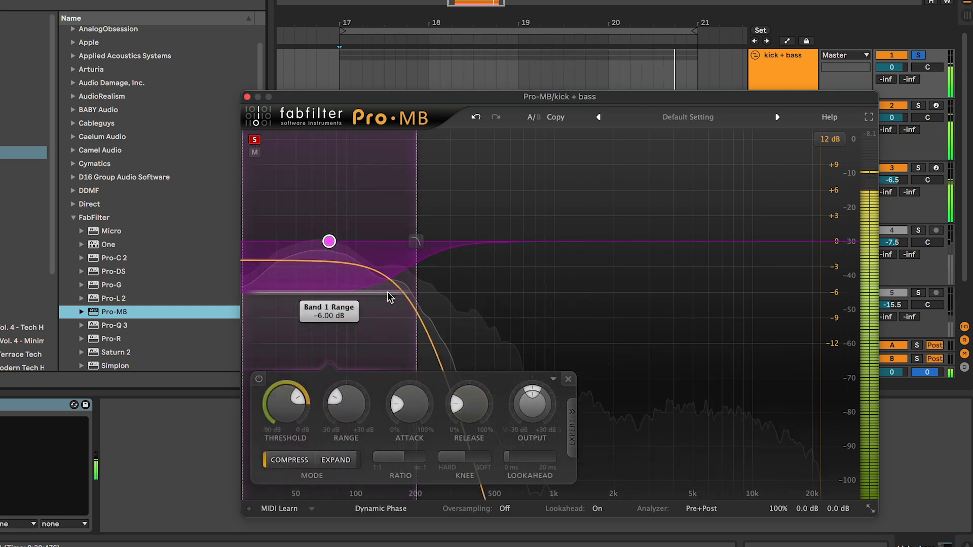
# Set the Pro-MB low band's output level to 3 dB and its range to -3 dB
pyautogui.doubleClick(532, 409)
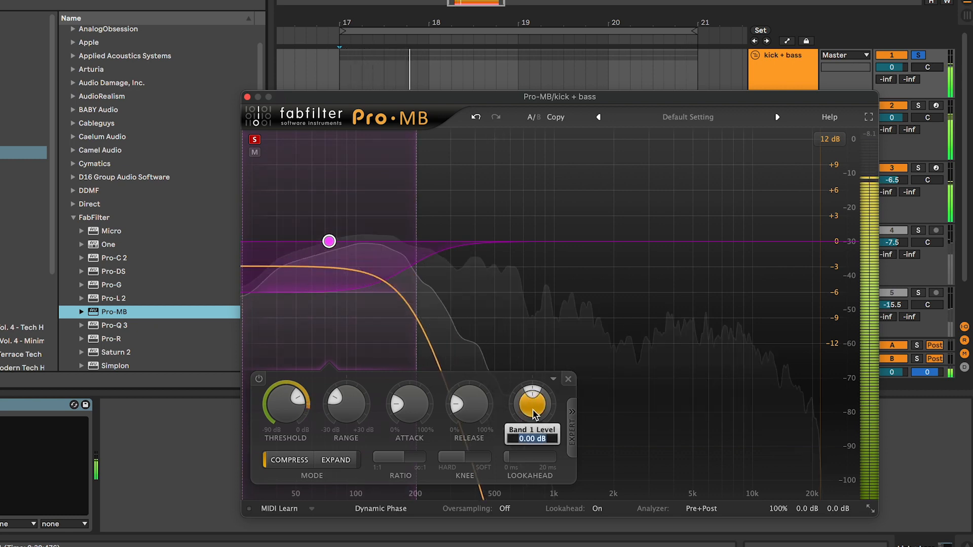
pyautogui.write('3')
pyautogui.press('Return')
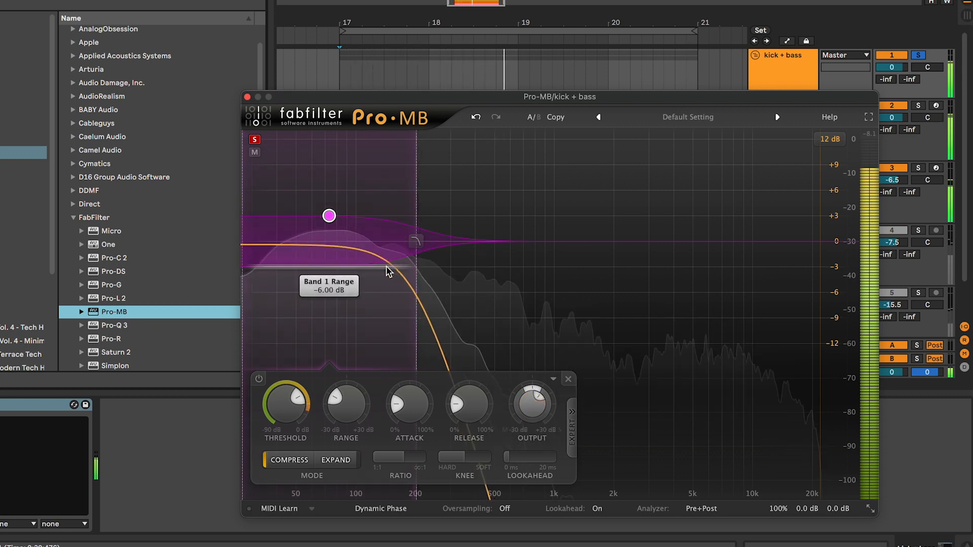
pyautogui.doubleClick(346, 411)
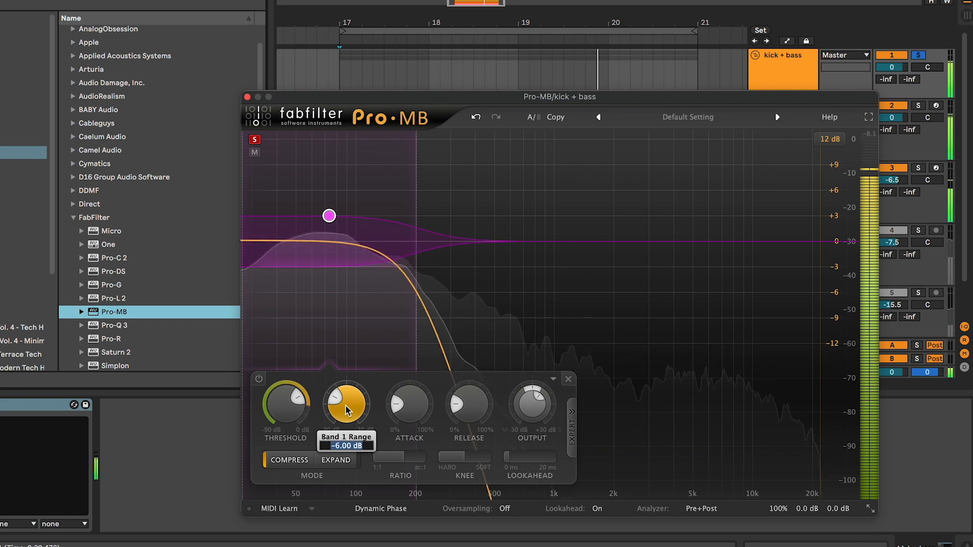
pyautogui.write('-3')
pyautogui.press('Return')
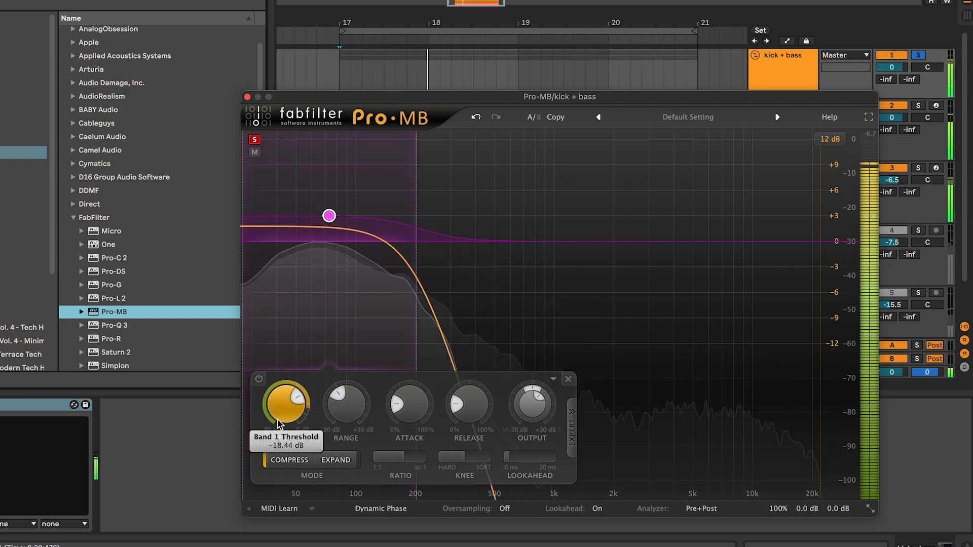
# Lower the low band's threshold to about -22 dB, and unsolo the band with its high crossover moved slightly higher
pyautogui.moveTo(277, 425); pyautogui.dragTo(285, 383)
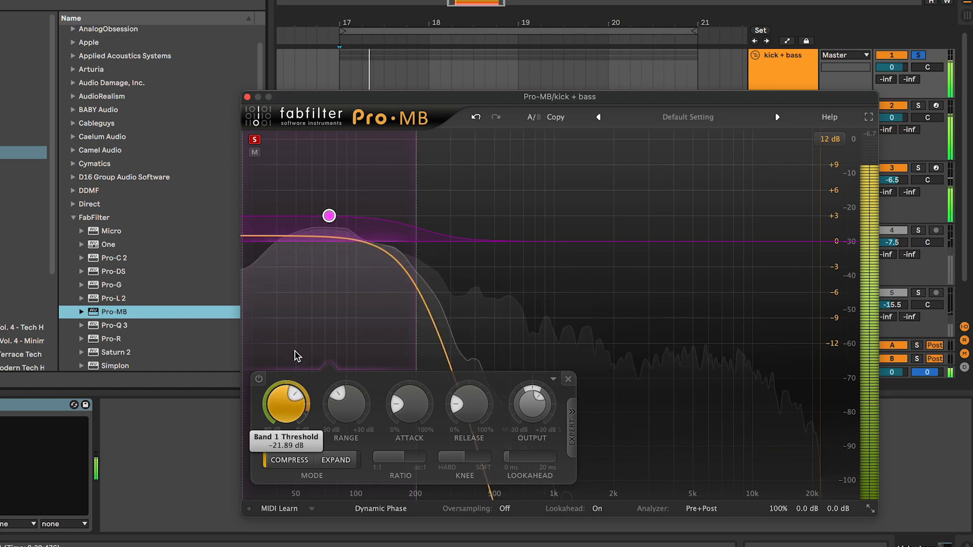
pyautogui.click(255, 140)
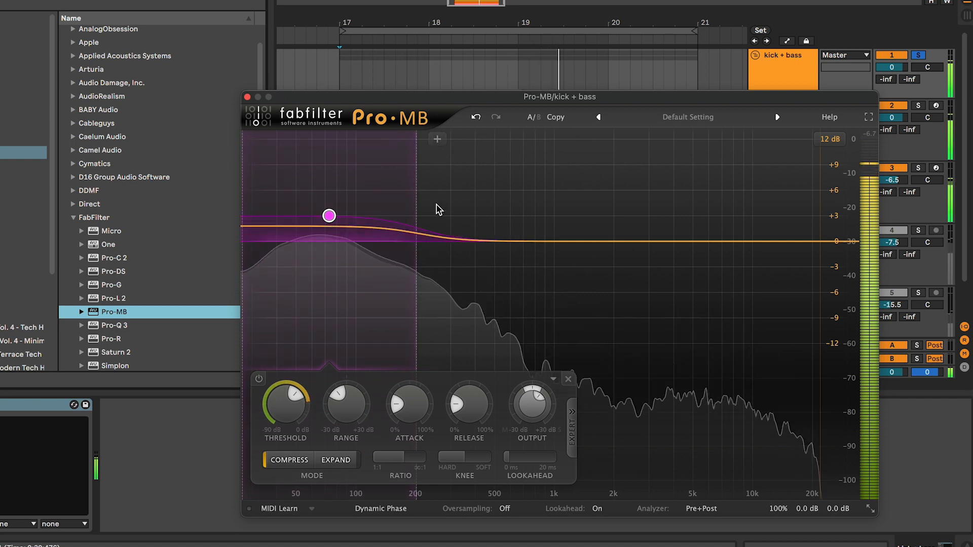
pyautogui.moveTo(418, 199); pyautogui.dragTo(427, 201)
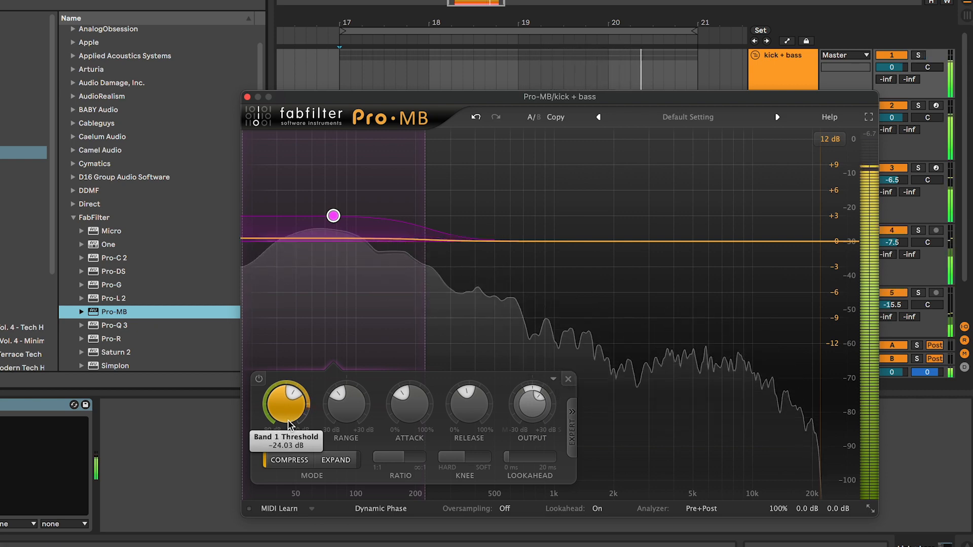
pyautogui.click(247, 97)
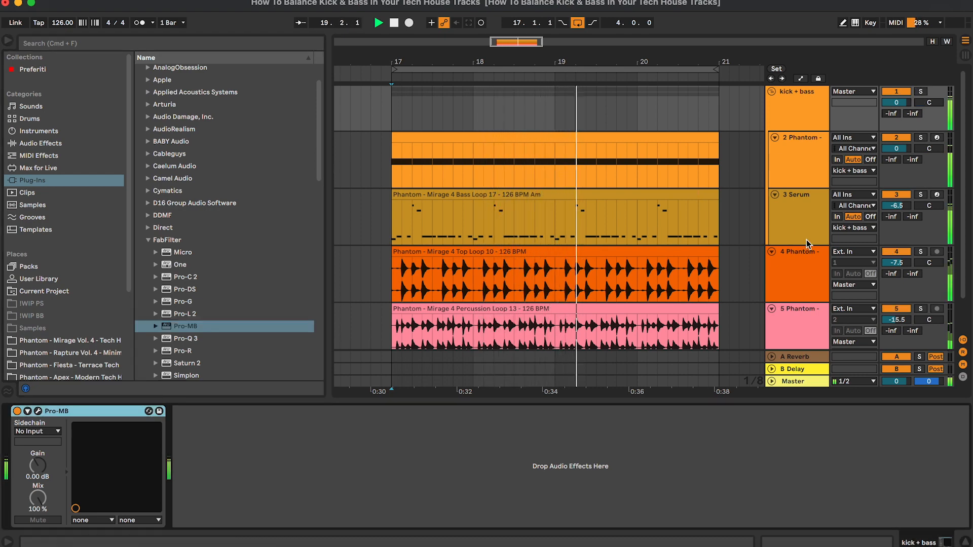
# Examine the device chains on the kick, bass, kick + bass group and Master tracks
pyautogui.click(793, 219)
pyautogui.click(803, 166)
pyautogui.click(803, 221)
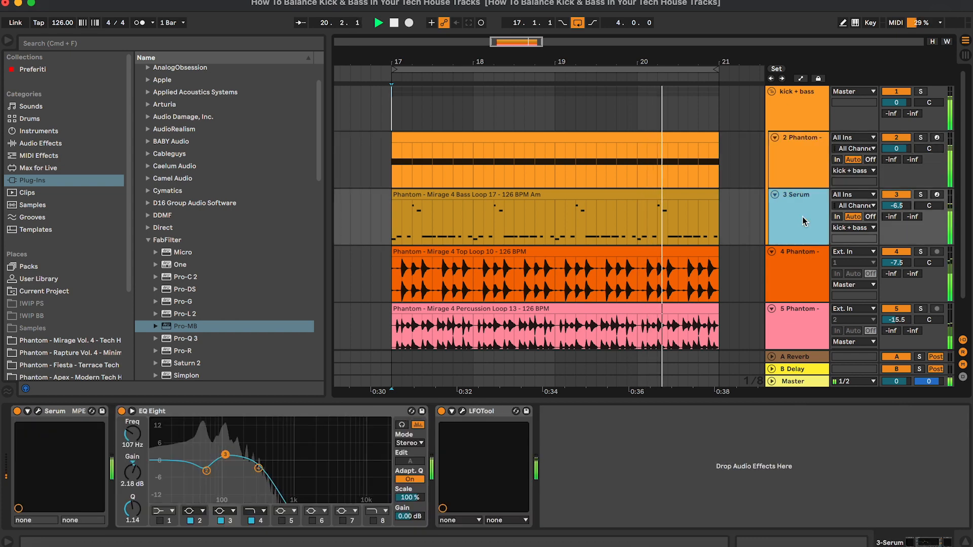
pyautogui.click(801, 109)
pyautogui.click(807, 167)
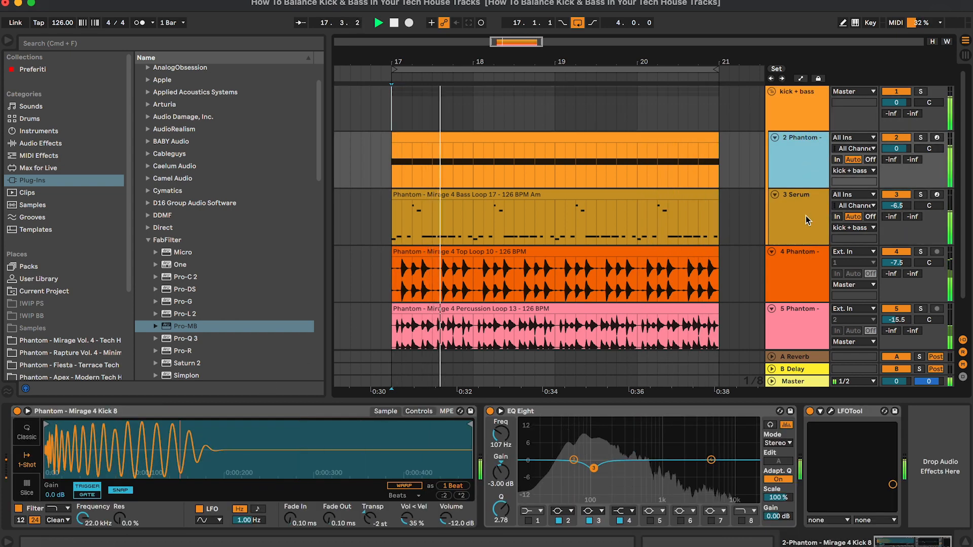
pyautogui.click(807, 218)
pyautogui.click(804, 383)
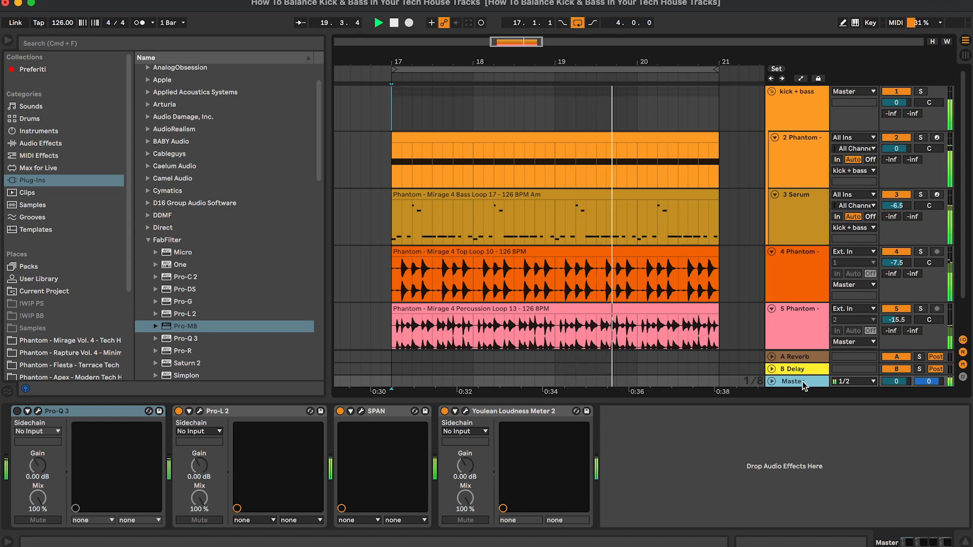
pyautogui.click(817, 153)
pyautogui.click(809, 228)
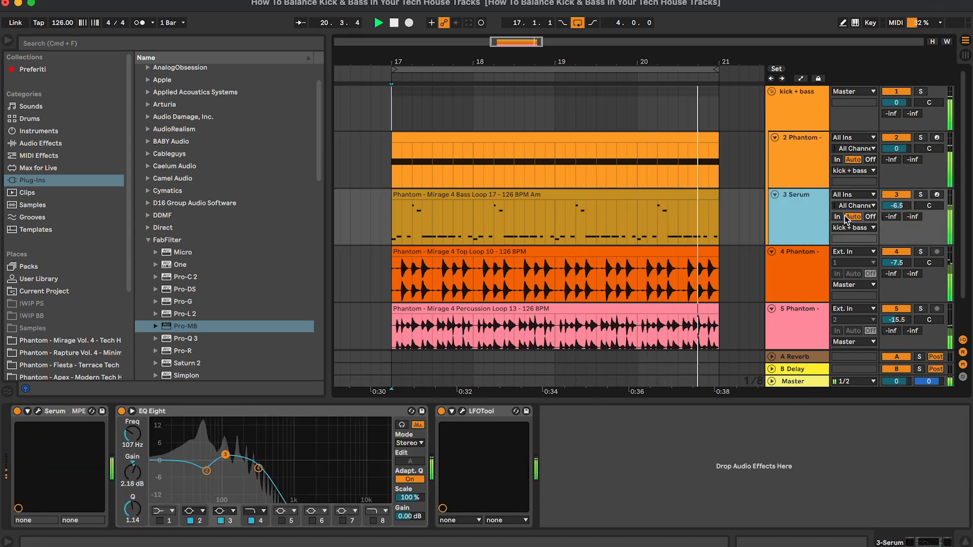
# Solo the Serum bass in the mixer and compare its peak level with the kick's
pyautogui.press('Tab')
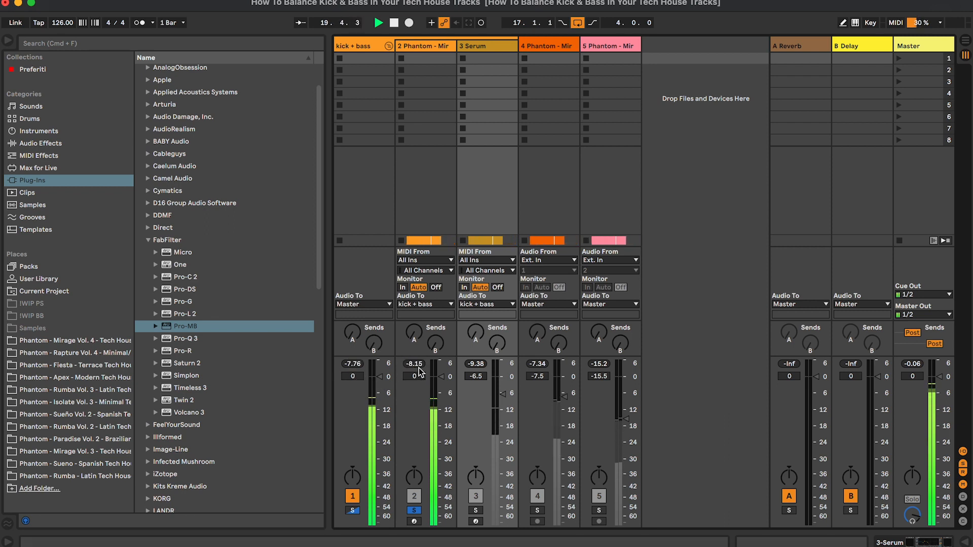
pyautogui.click(476, 510)
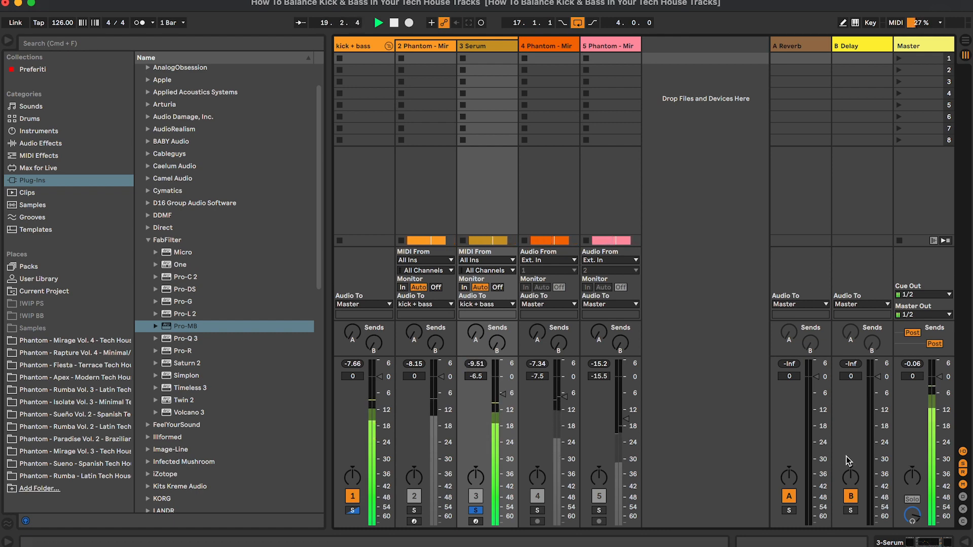
pyautogui.press('Tab')
# Open Youlean Loudness Meter 2 on the Master and compare the kick and bass peaks in its true peak graph
pyautogui.click(805, 382)
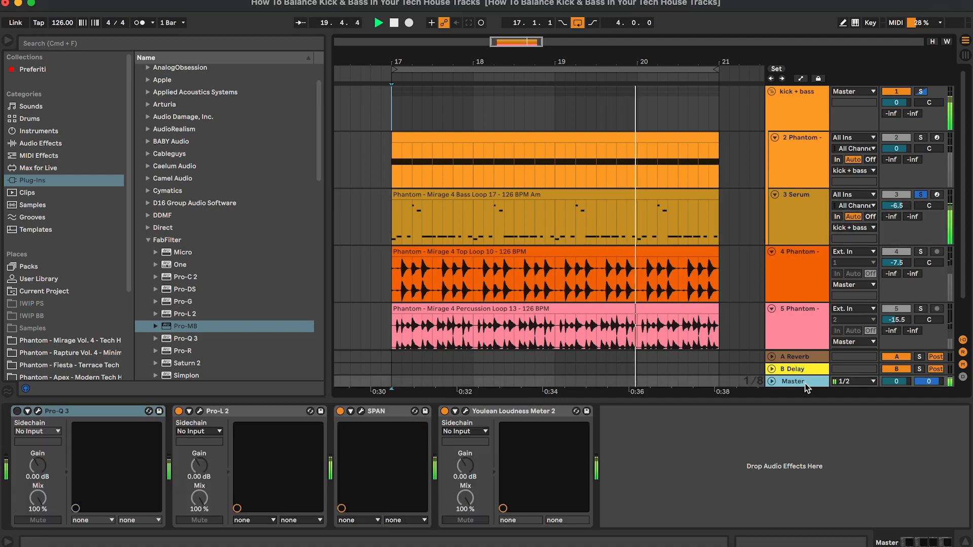
pyautogui.click(462, 411)
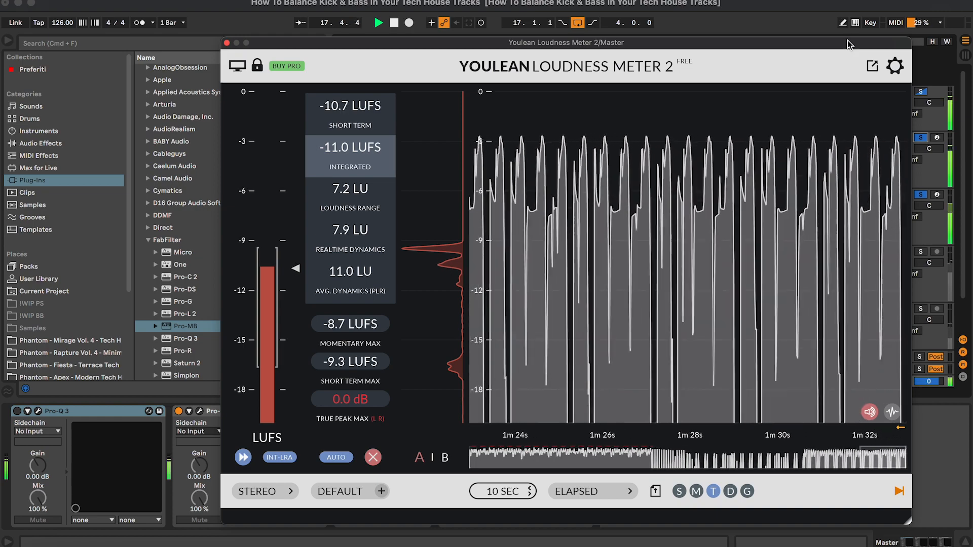
pyautogui.moveTo(847, 41); pyautogui.dragTo(835, 40)
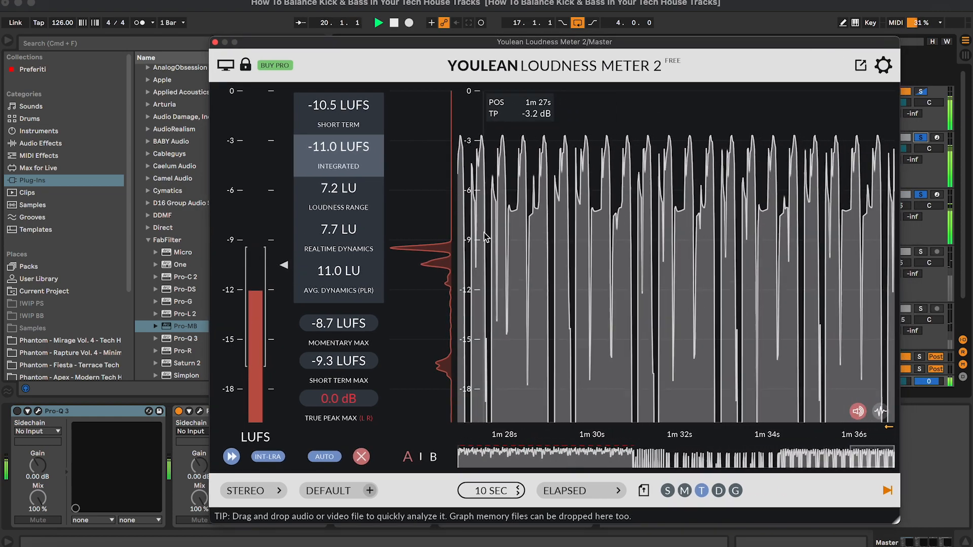
pyautogui.moveTo(583, 41); pyautogui.dragTo(534, 37)
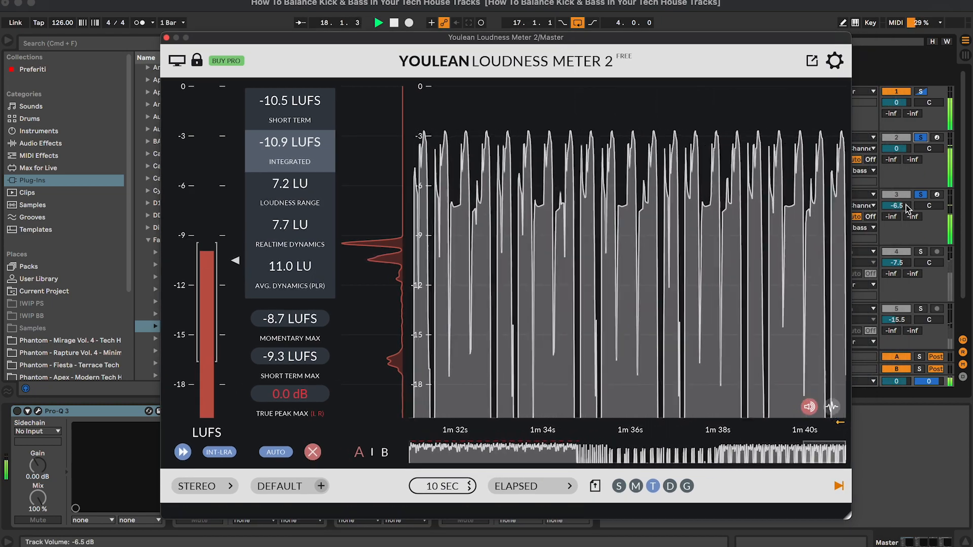
# Lower the Serum bass track's volume to -7.9 dB and check its peak level in the mixer
pyautogui.moveTo(906, 205)
pyautogui.mouseDown()
pyautogui.moveTo(906, 241)
pyautogui.moveTo(906, 210)
pyautogui.mouseUp()
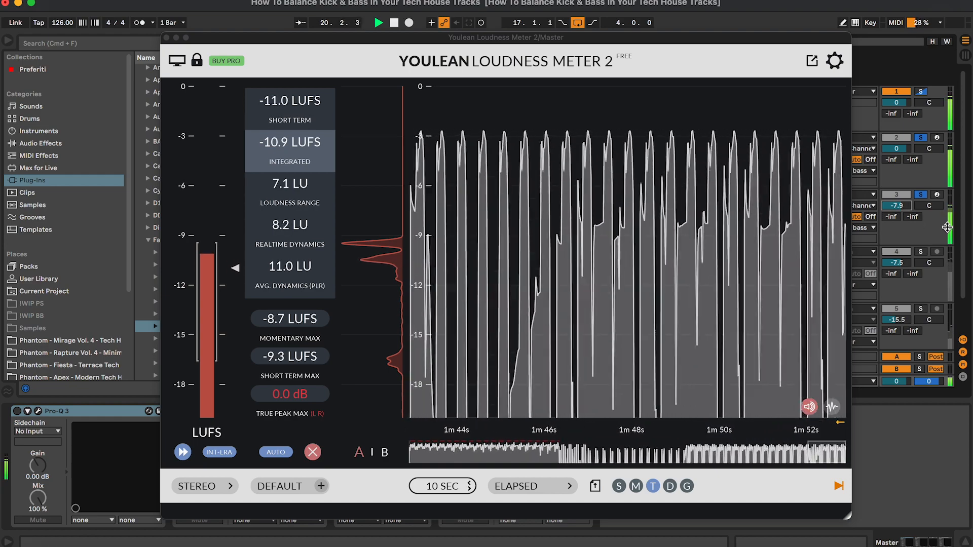
pyautogui.press('Tab')
pyautogui.click(166, 38)
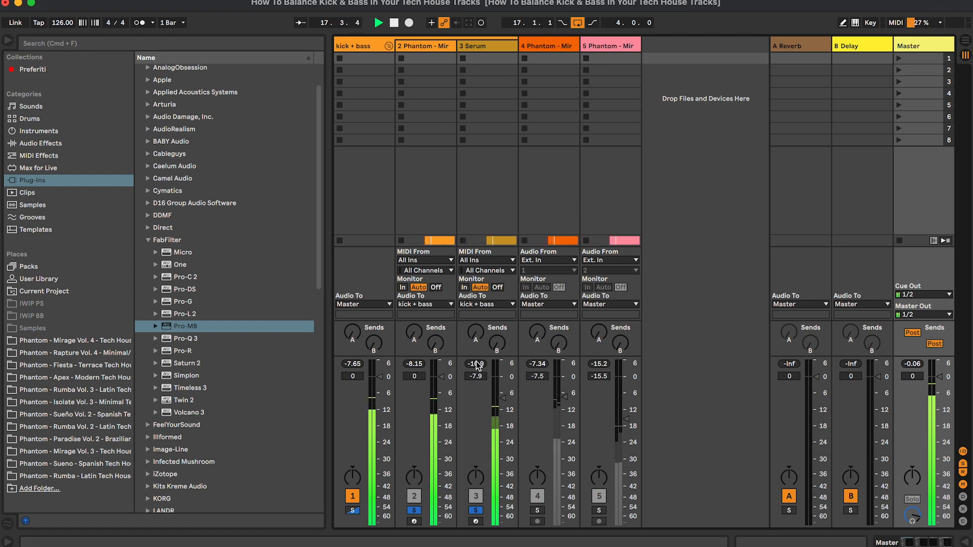
pyautogui.press('Tab')
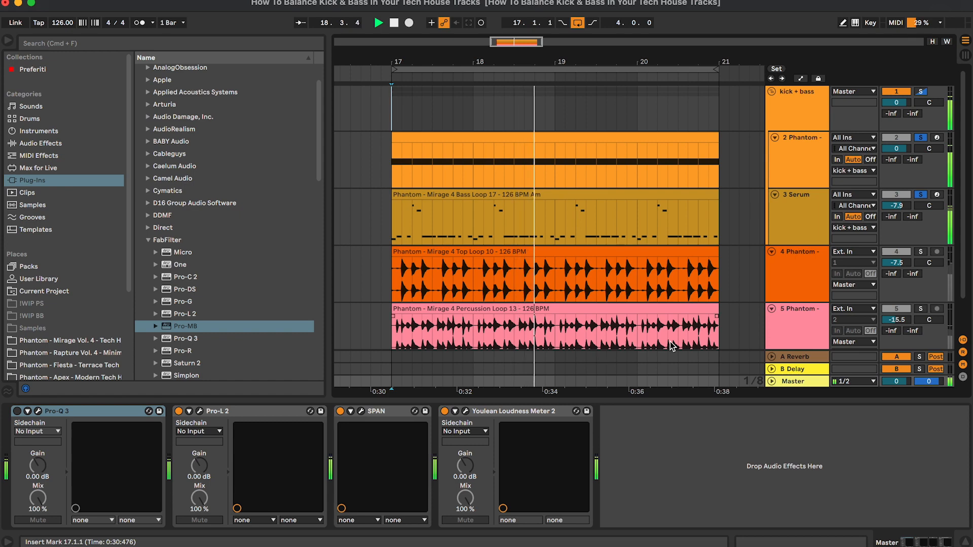
# Turn off the solo on the kick and bass tracks to hear them with the top and percussion loops
pyautogui.click(925, 145)
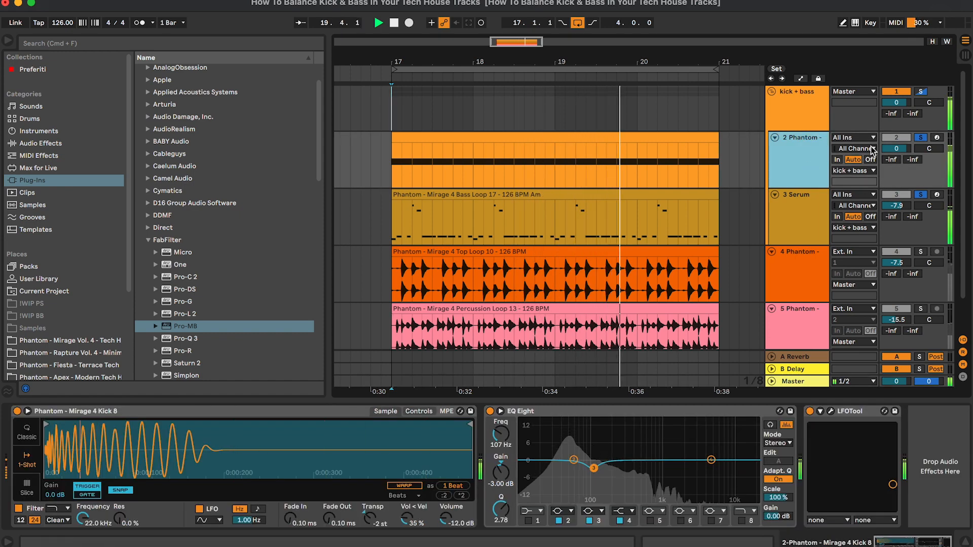
pyautogui.scroll(-2, 927, 135)
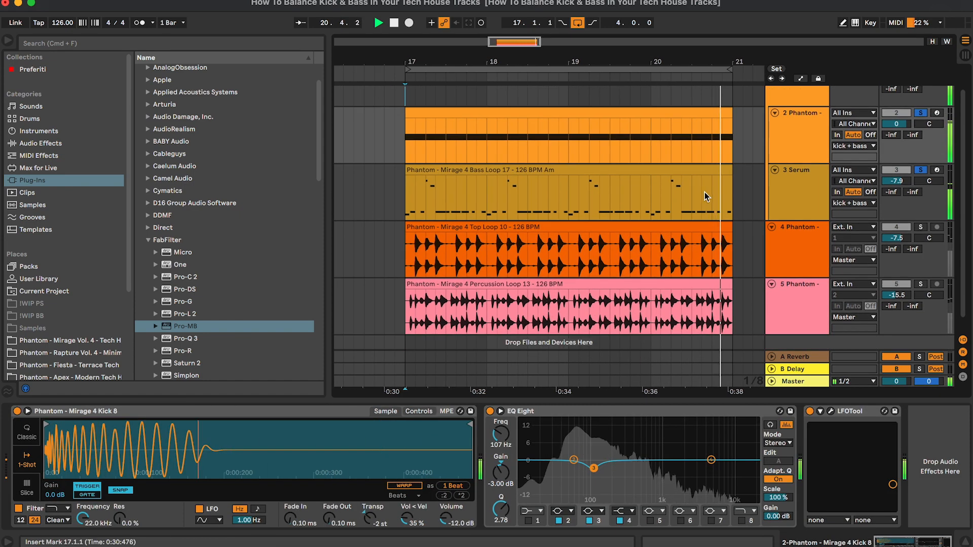
pyautogui.click(921, 113)
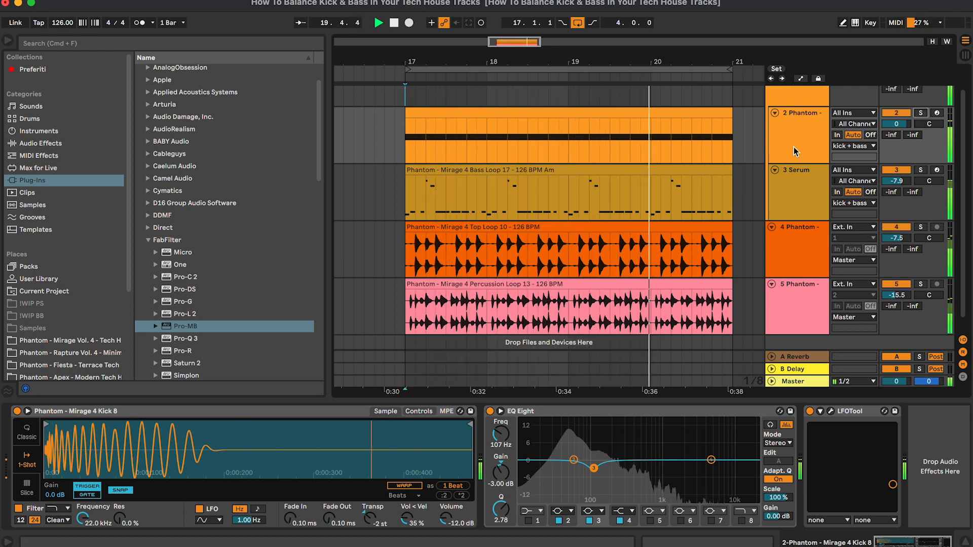
# Review the kick and bass device chains with the full loop playing and hide the device view
pyautogui.click(790, 188)
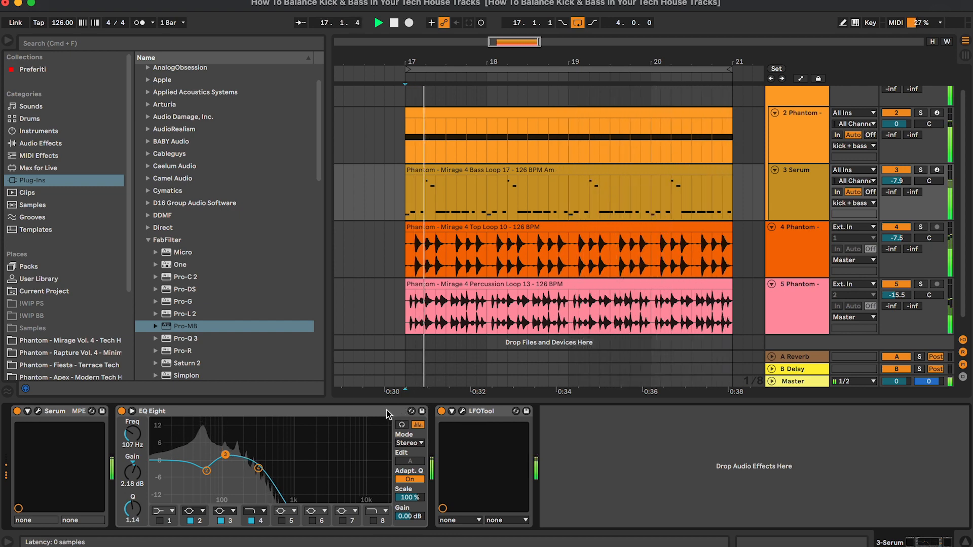
pyautogui.click(801, 146)
pyautogui.click(806, 203)
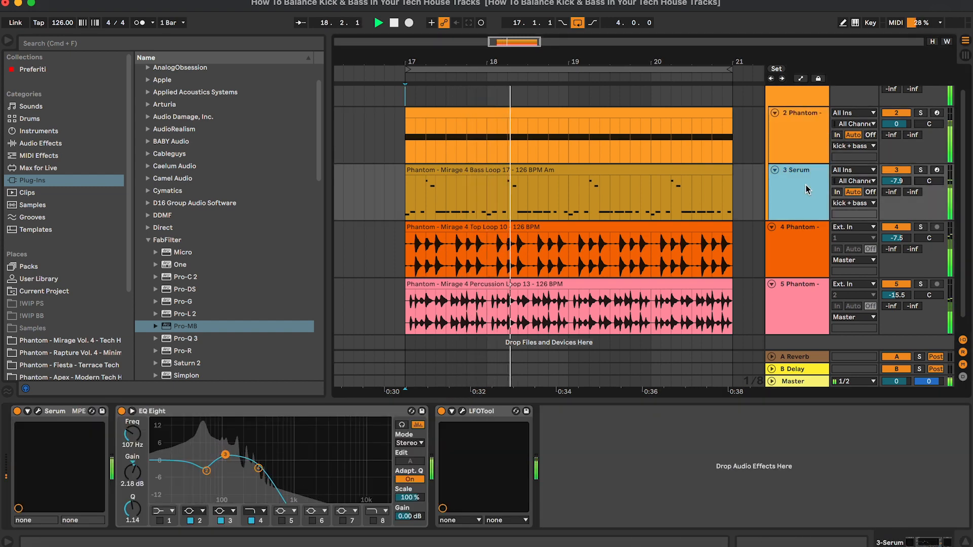
pyautogui.press('super+alt+l')
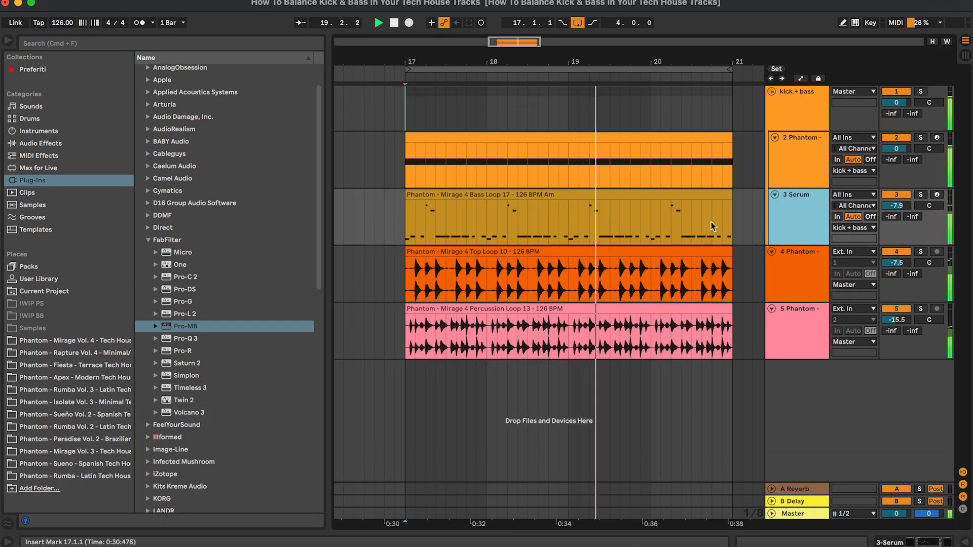
pyautogui.click(682, 218)
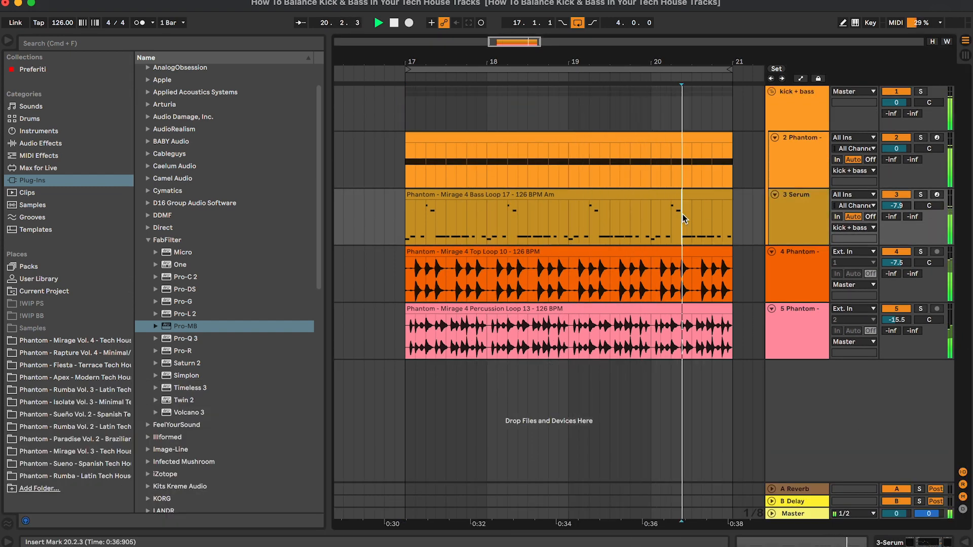